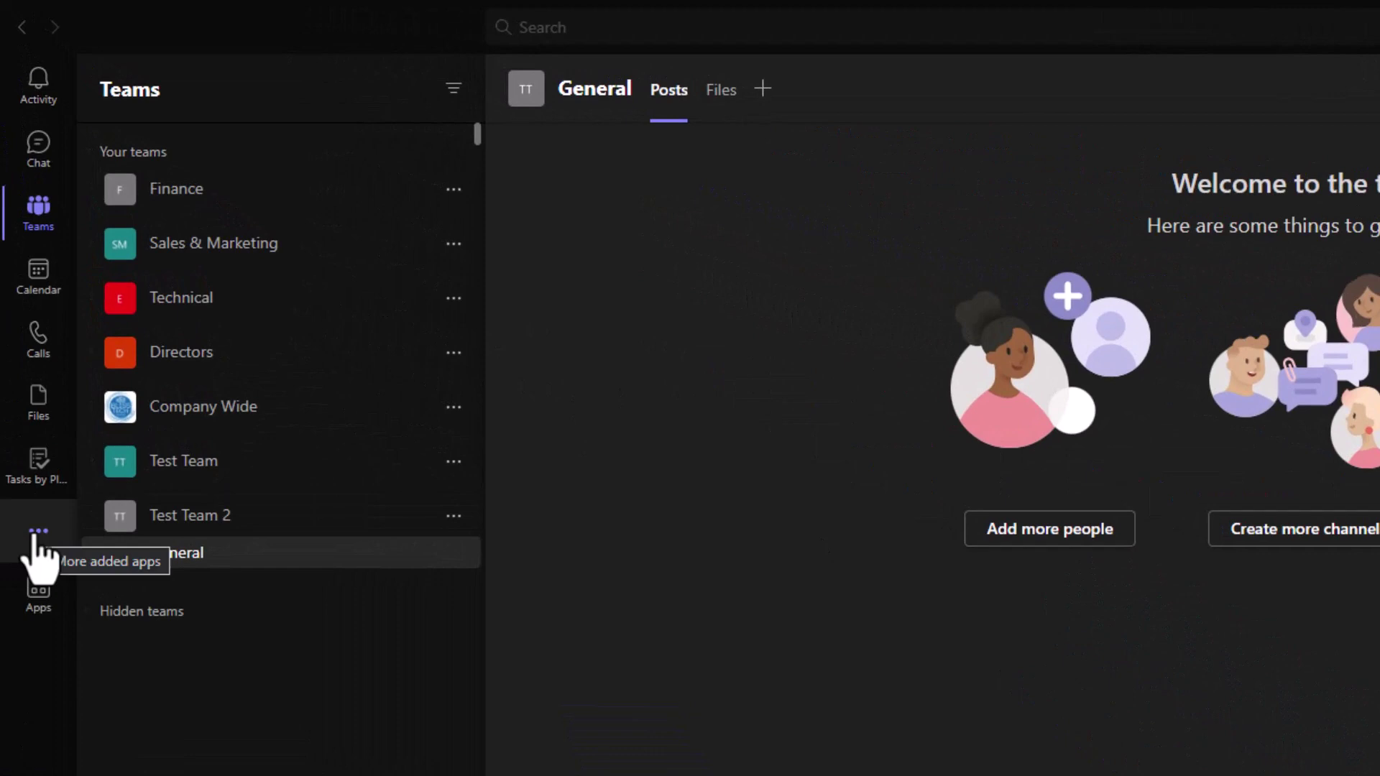
Find the Shifts app by searching the added apps for "shift" and open it
{"action": "left_click", "coordinate": [34, 541]}
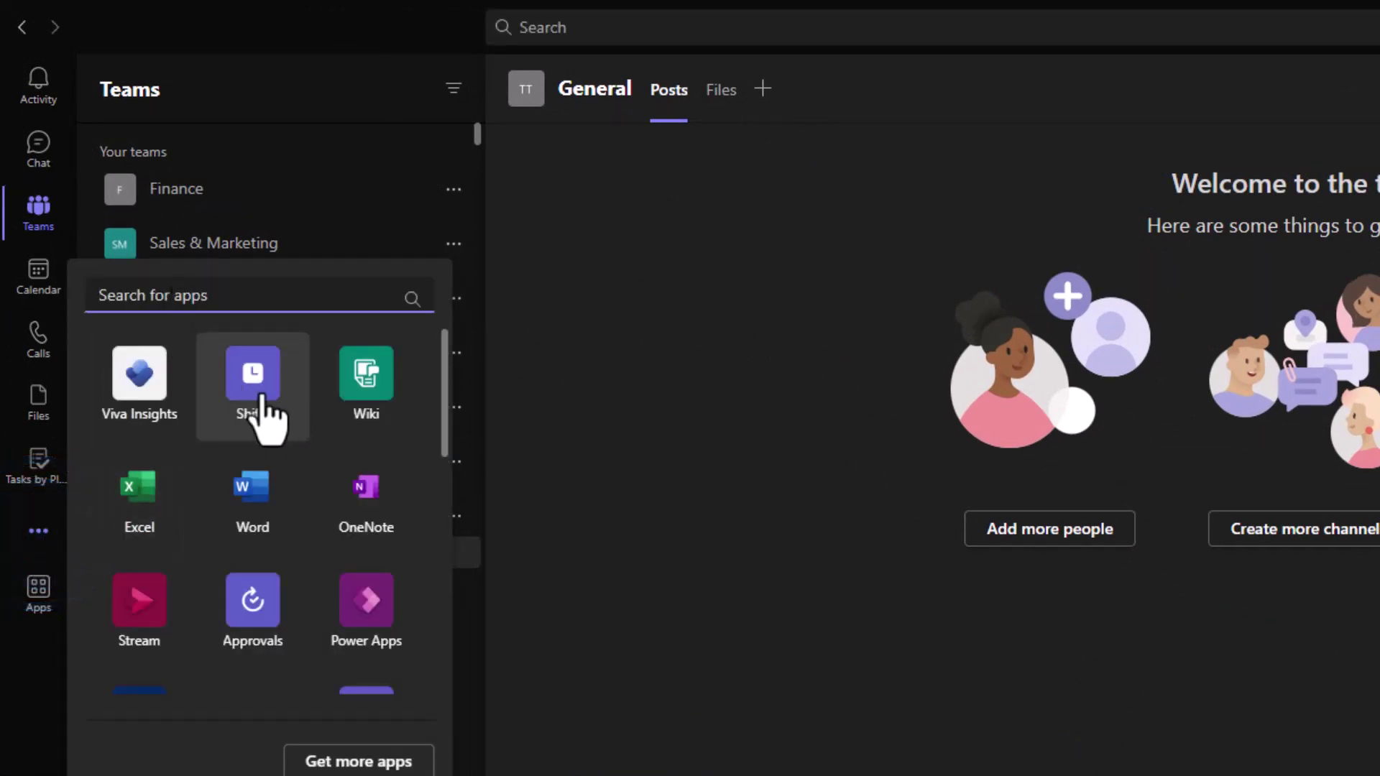
{"action": "left_click", "coordinate": [224, 297]}
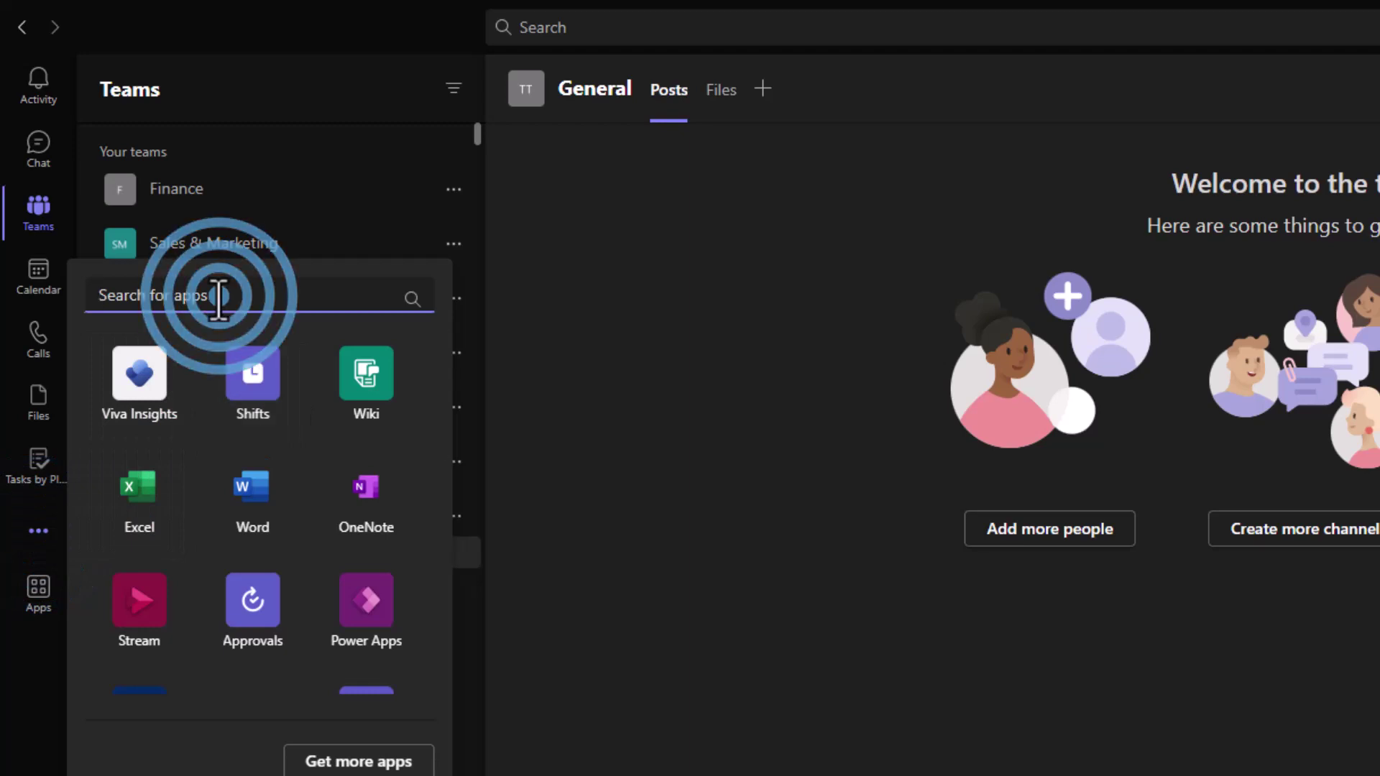
{"action": "type", "text": "shift"}
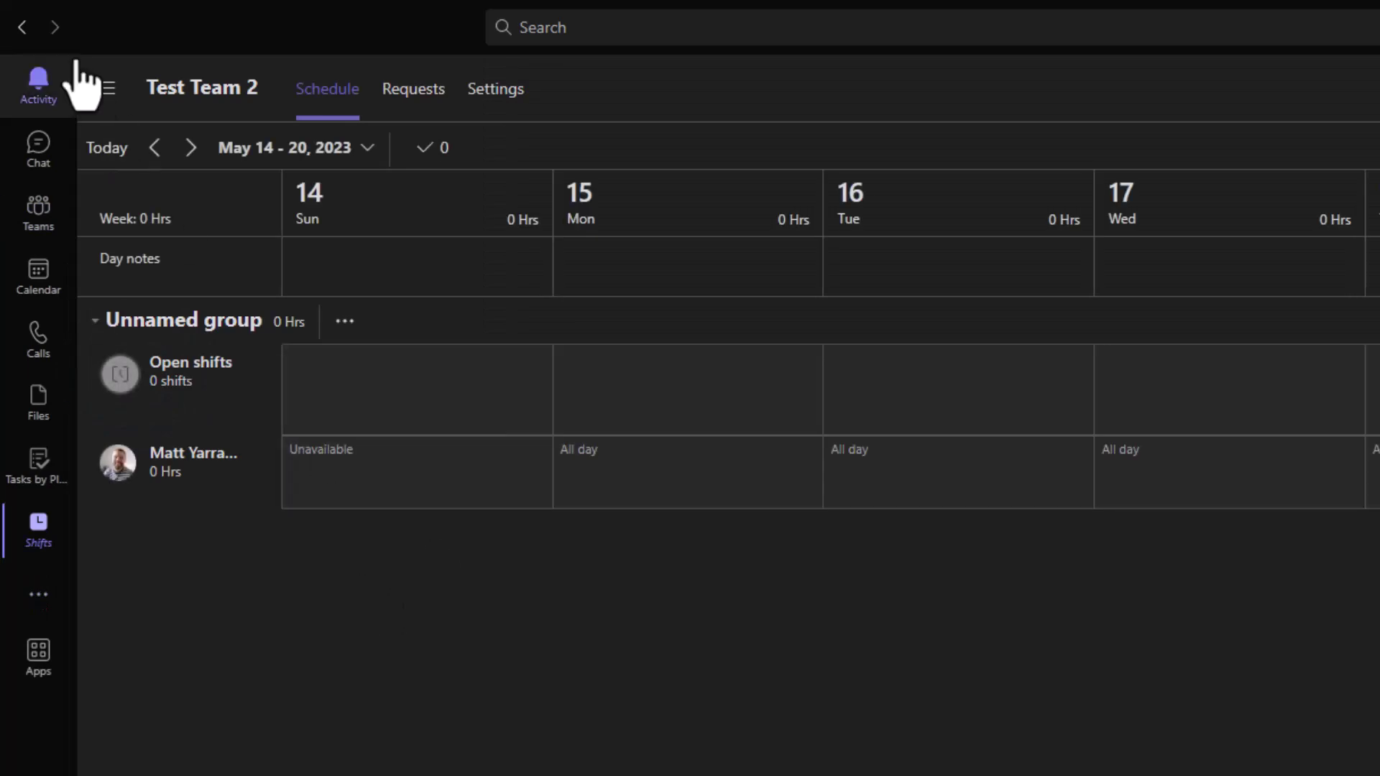
Examine the list of teams for which a new schedule can be created, without creating one
{"action": "left_click", "coordinate": [107, 88]}
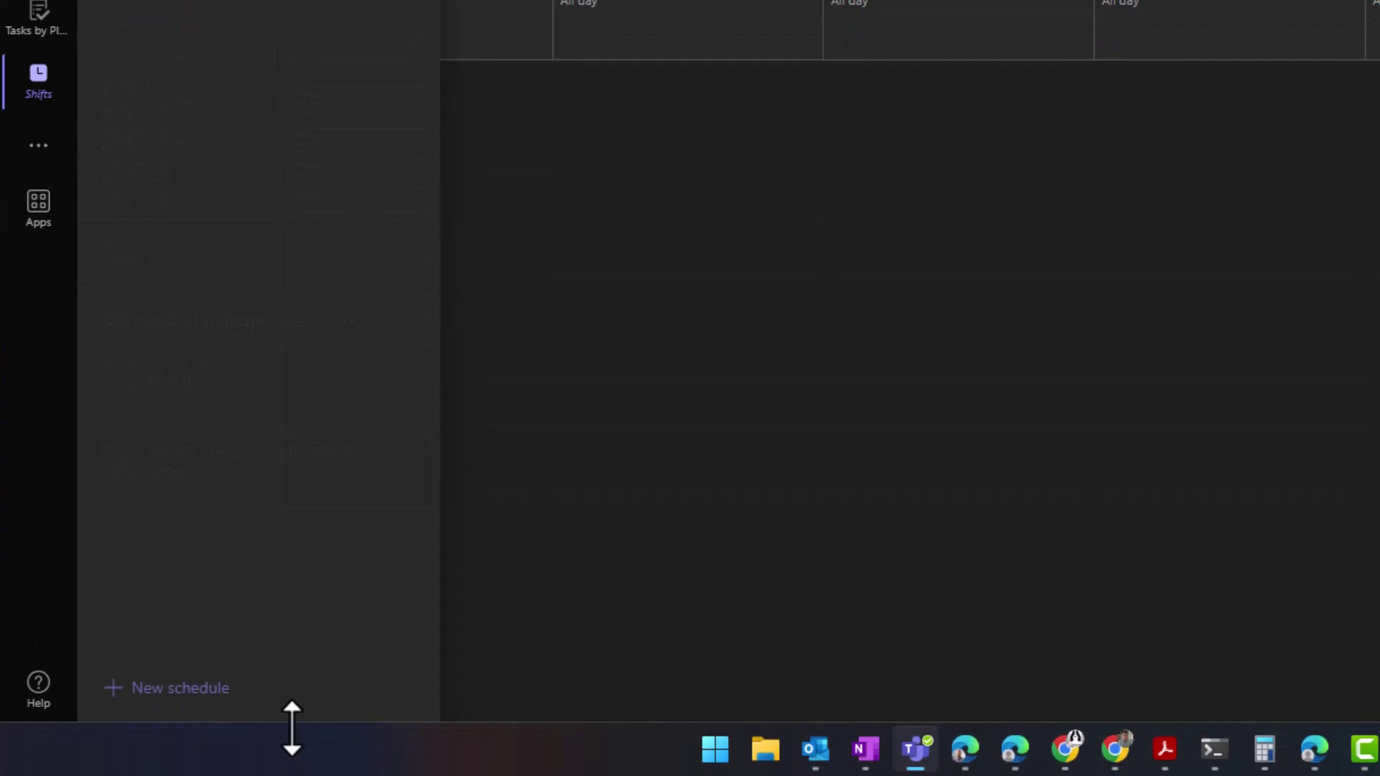
{"action": "left_click", "coordinate": [173, 691]}
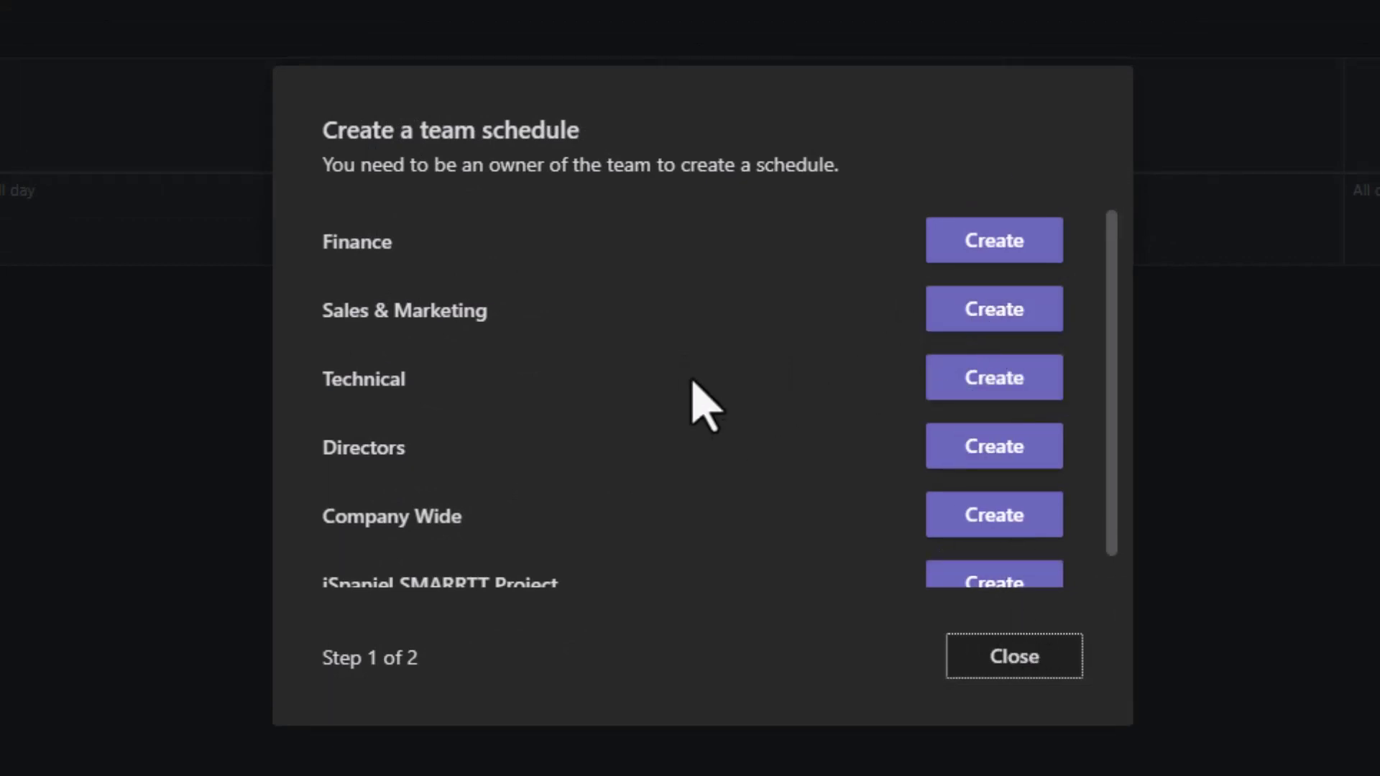
{"action": "left_click", "coordinate": [983, 672]}
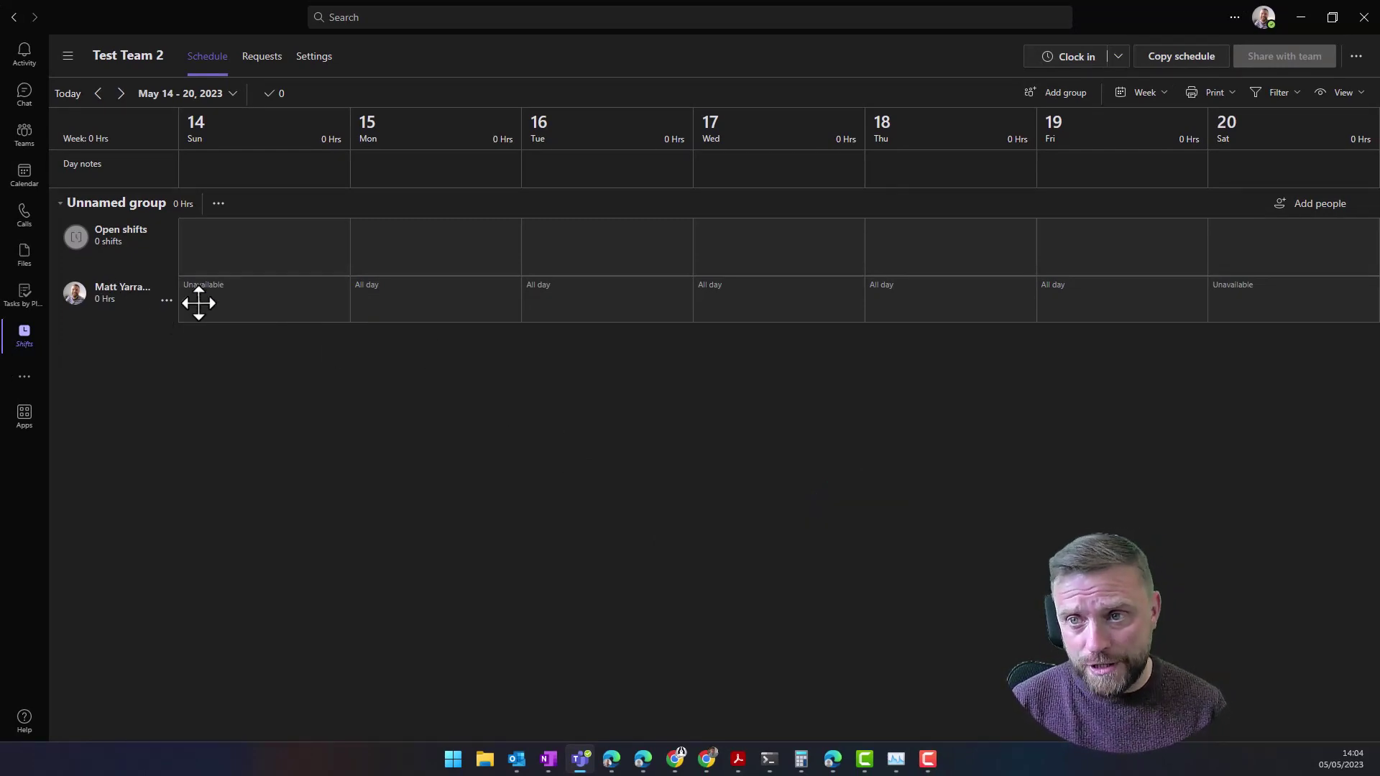
Add the support account as a member of the unnamed group in the Test Team 2 schedule
{"action": "left_click", "coordinate": [1313, 203]}
{"action": "left_click", "coordinate": [571, 392]}
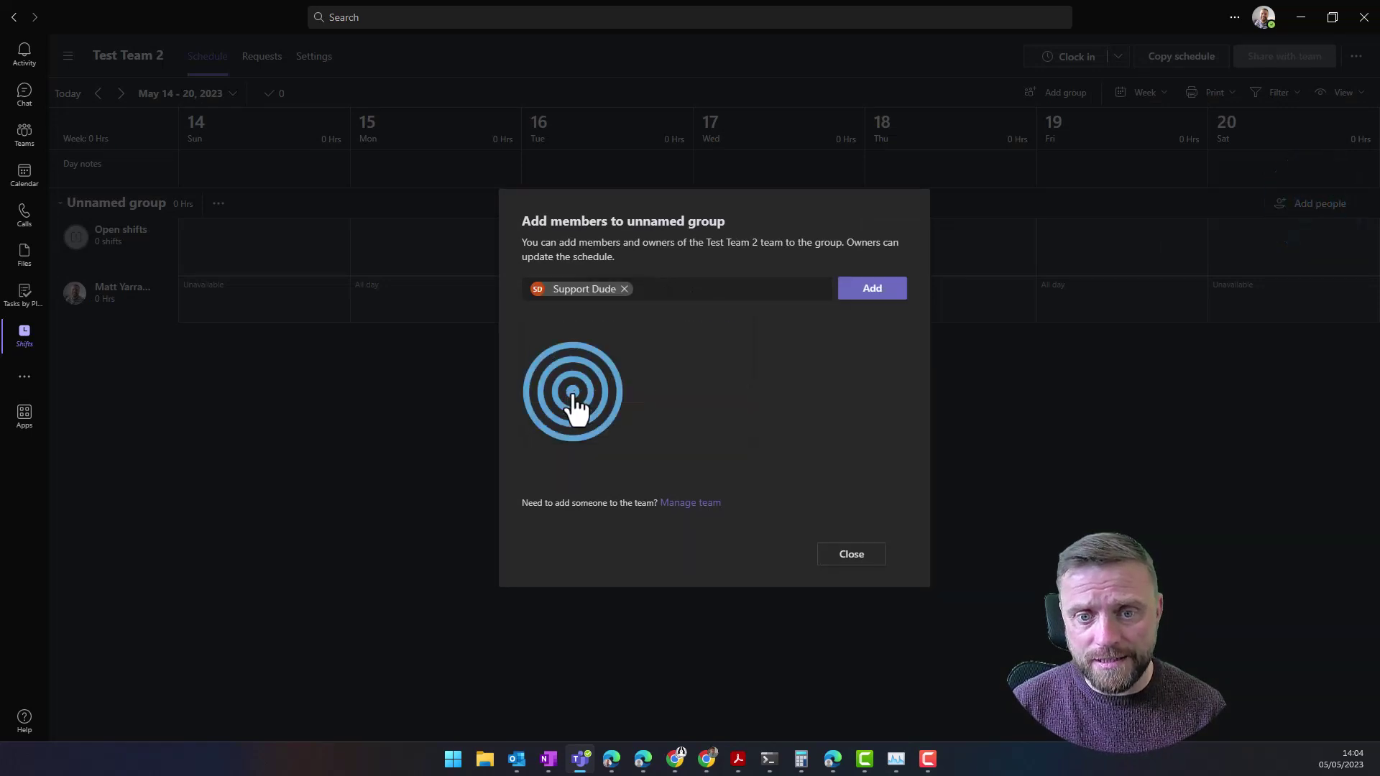
{"action": "left_click", "coordinate": [867, 291]}
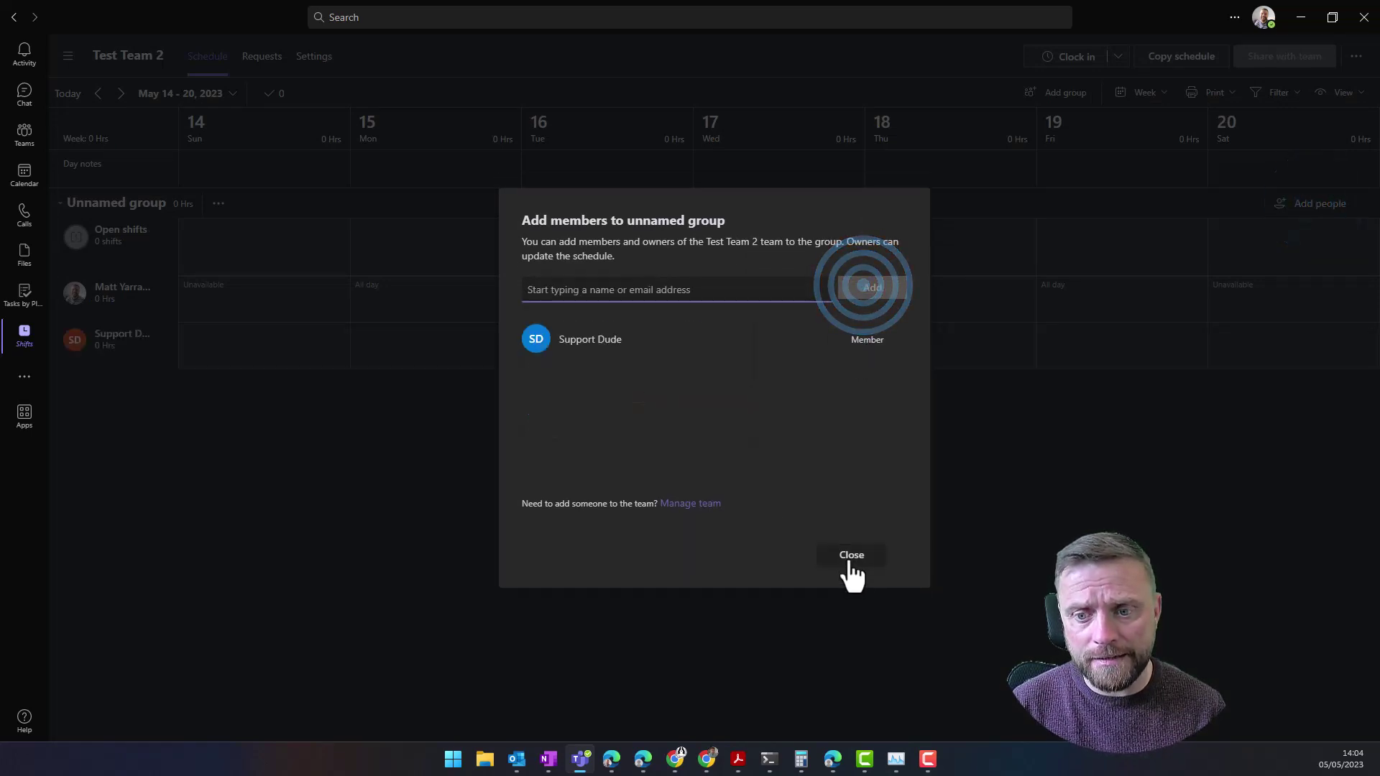
{"action": "left_click", "coordinate": [851, 554]}
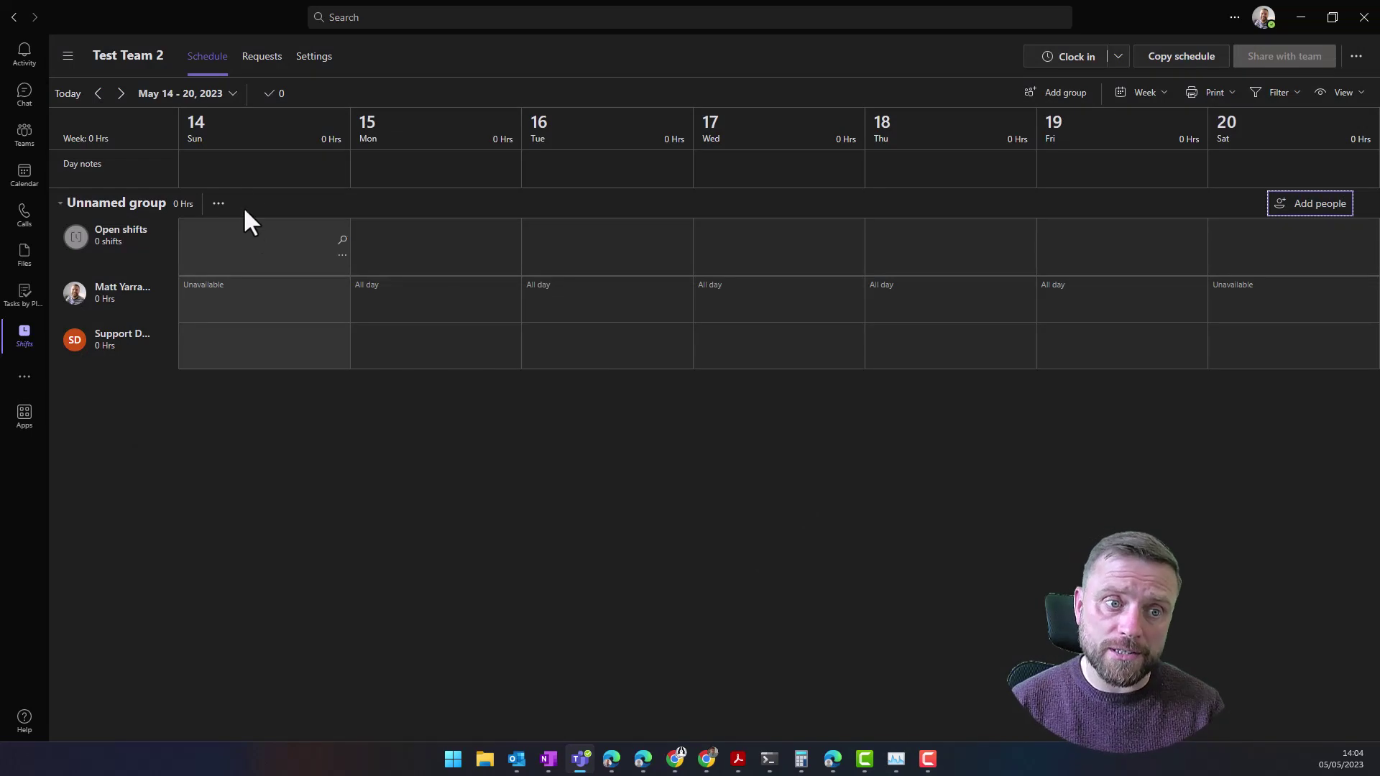
Add and save a one-slot open shift on Sunday, May 14, from 8:00 AM to 5:00 PM with a 0 min unpaid break
{"action": "left_click", "coordinate": [240, 240]}
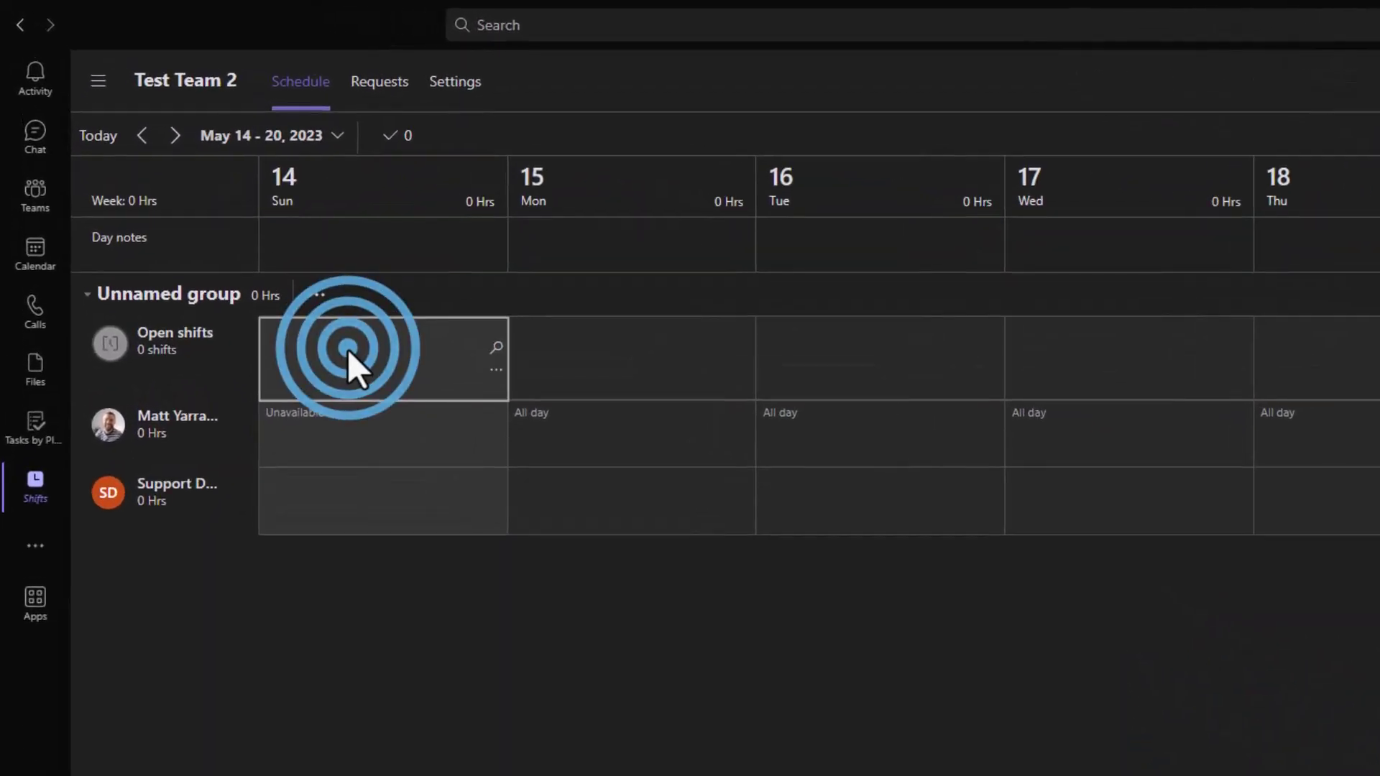
{"action": "left_click", "coordinate": [495, 371]}
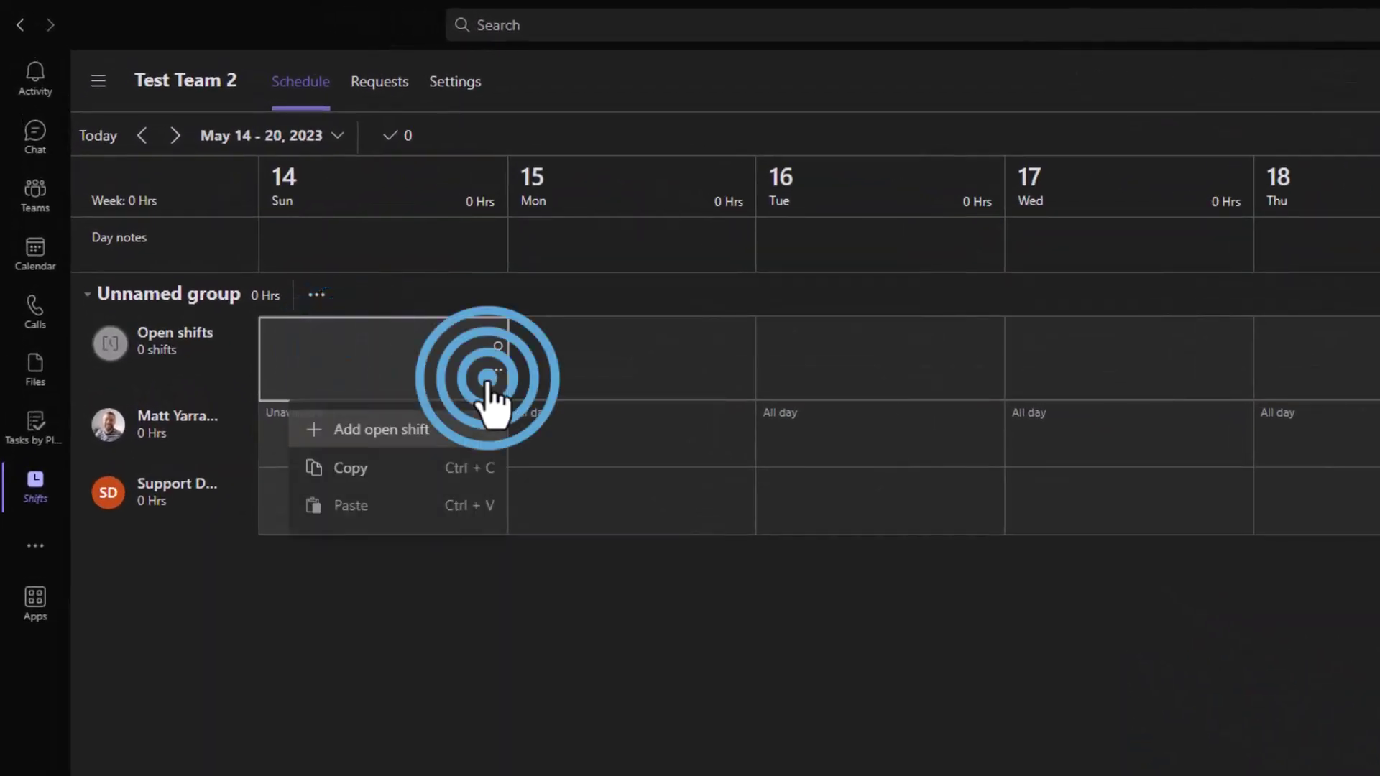
{"action": "left_click", "coordinate": [388, 431]}
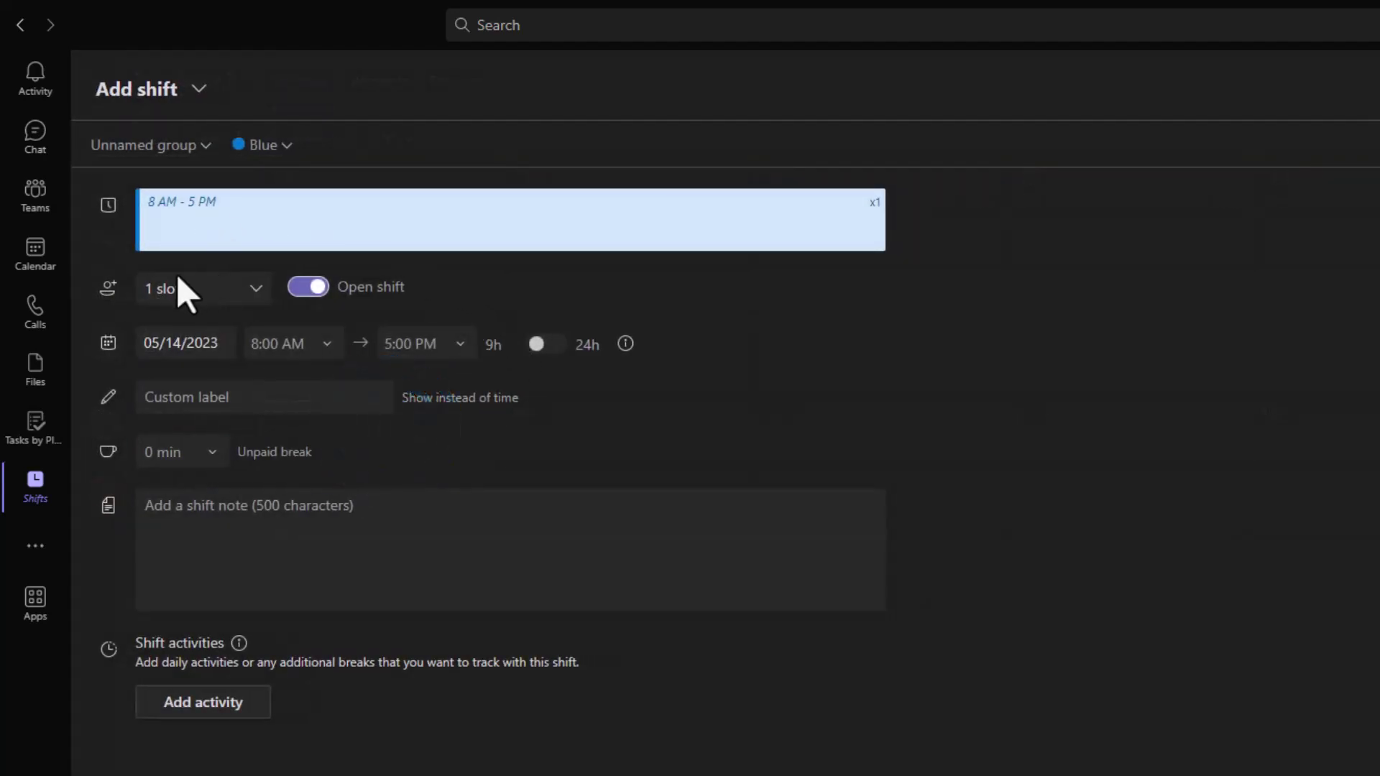
{"action": "left_click", "coordinate": [198, 291]}
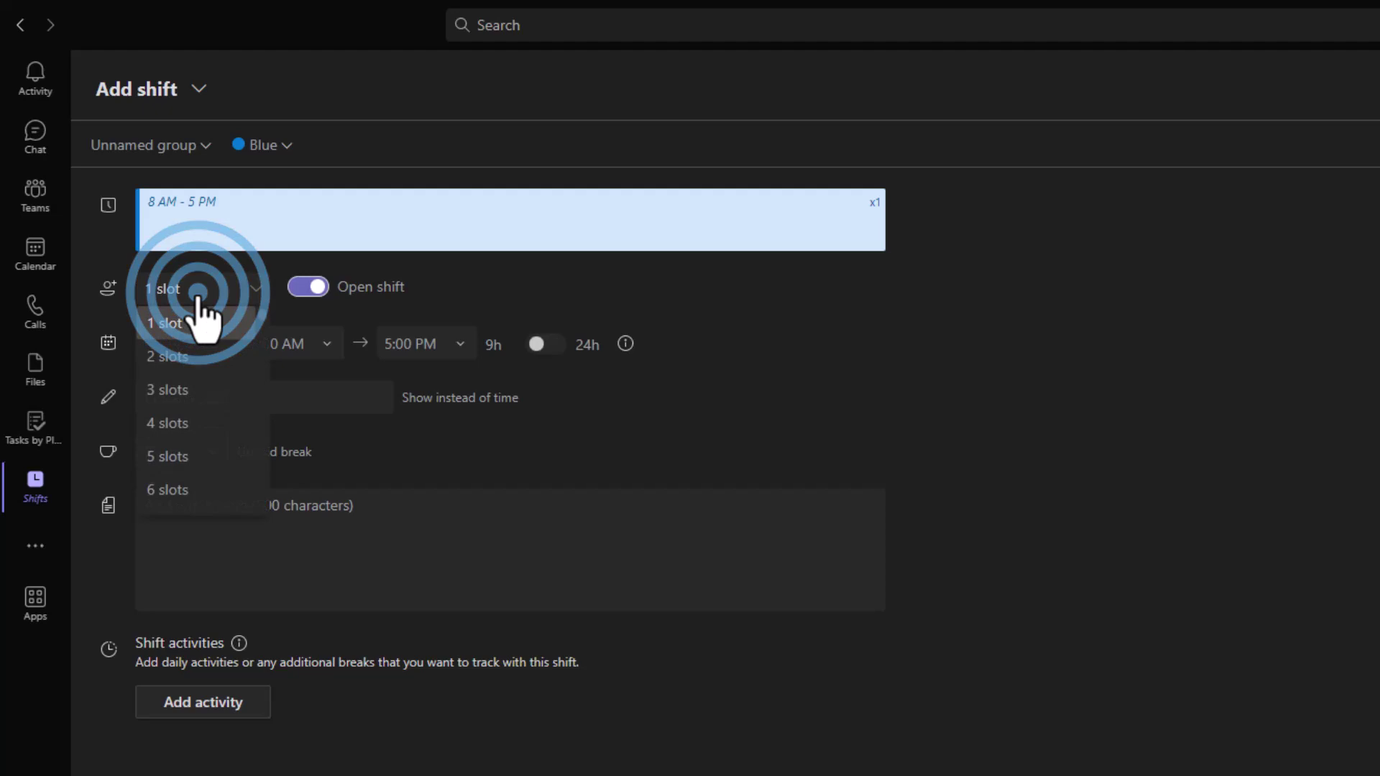
{"action": "left_click", "coordinate": [198, 291]}
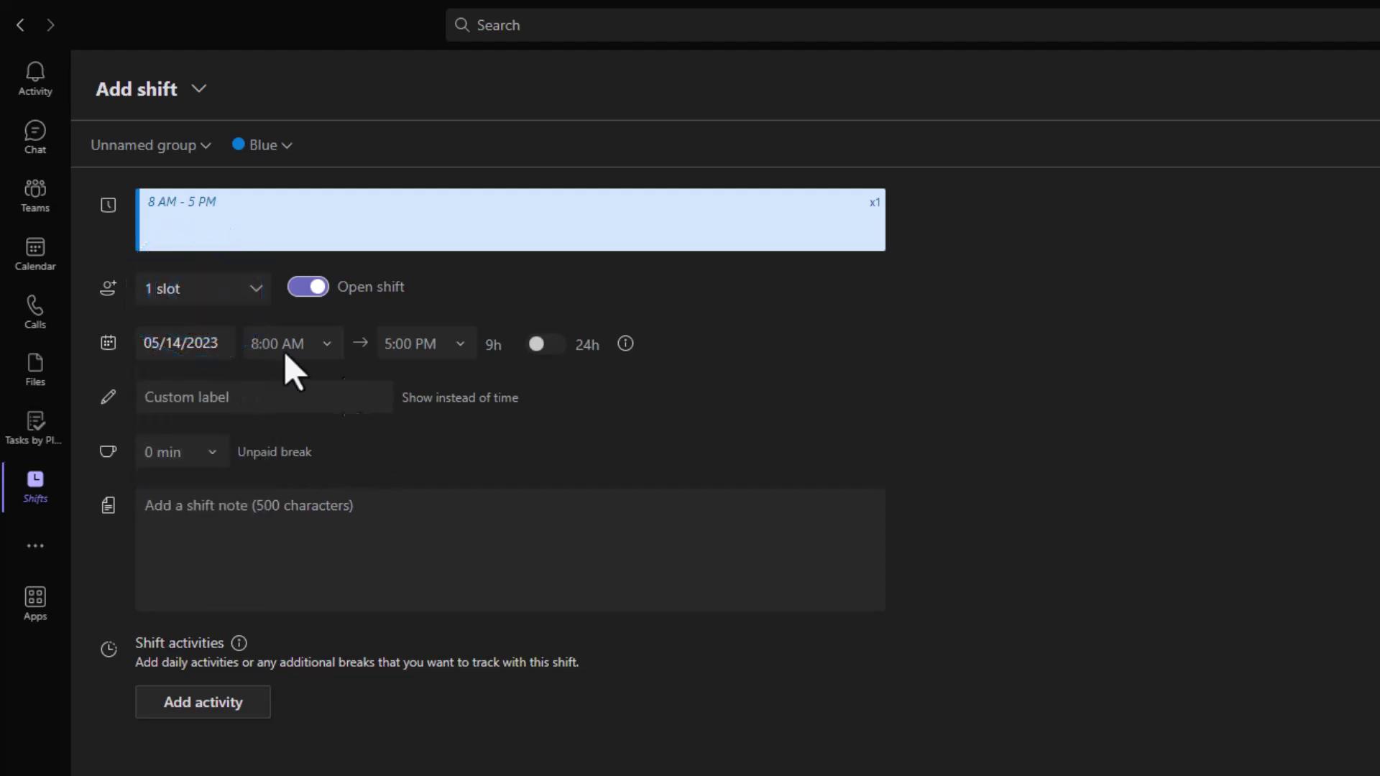
{"action": "left_click", "coordinate": [172, 453]}
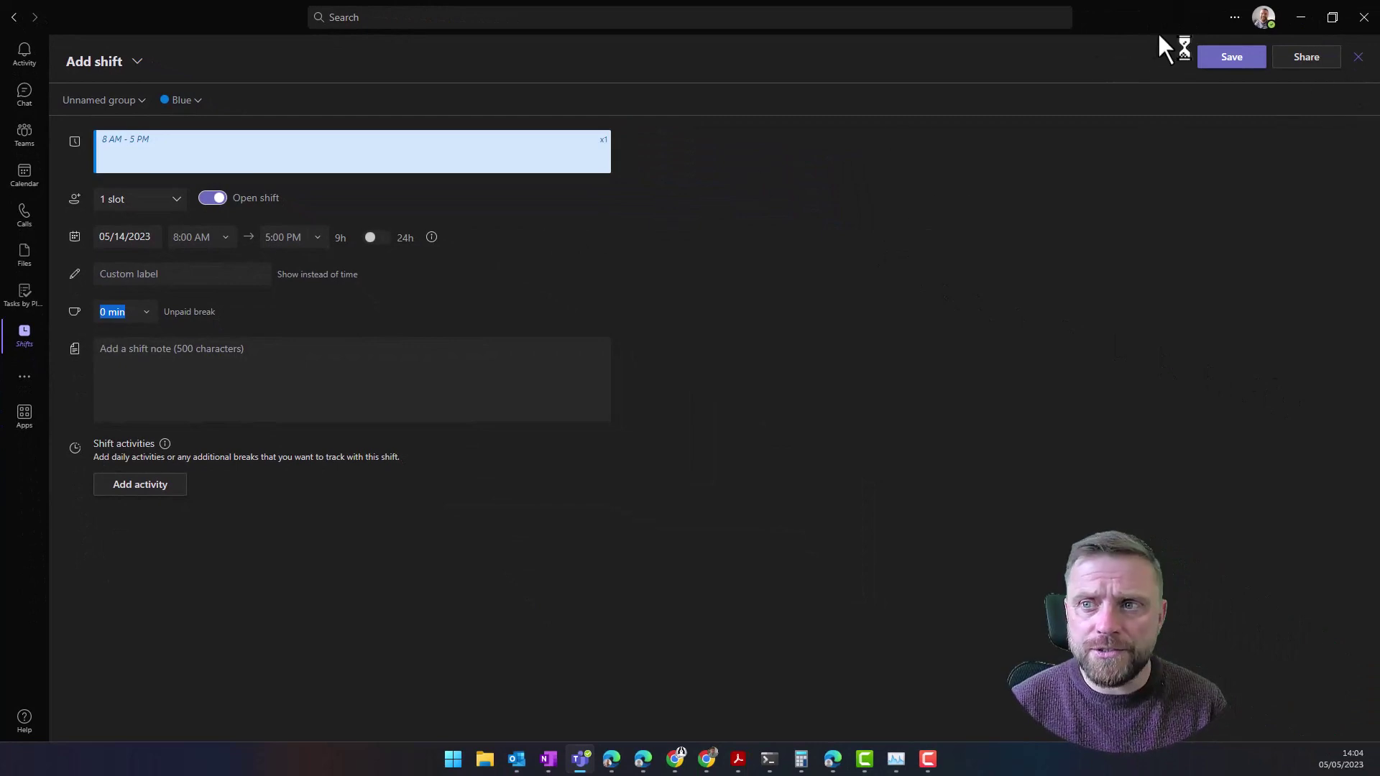
{"action": "left_click", "coordinate": [1234, 54]}
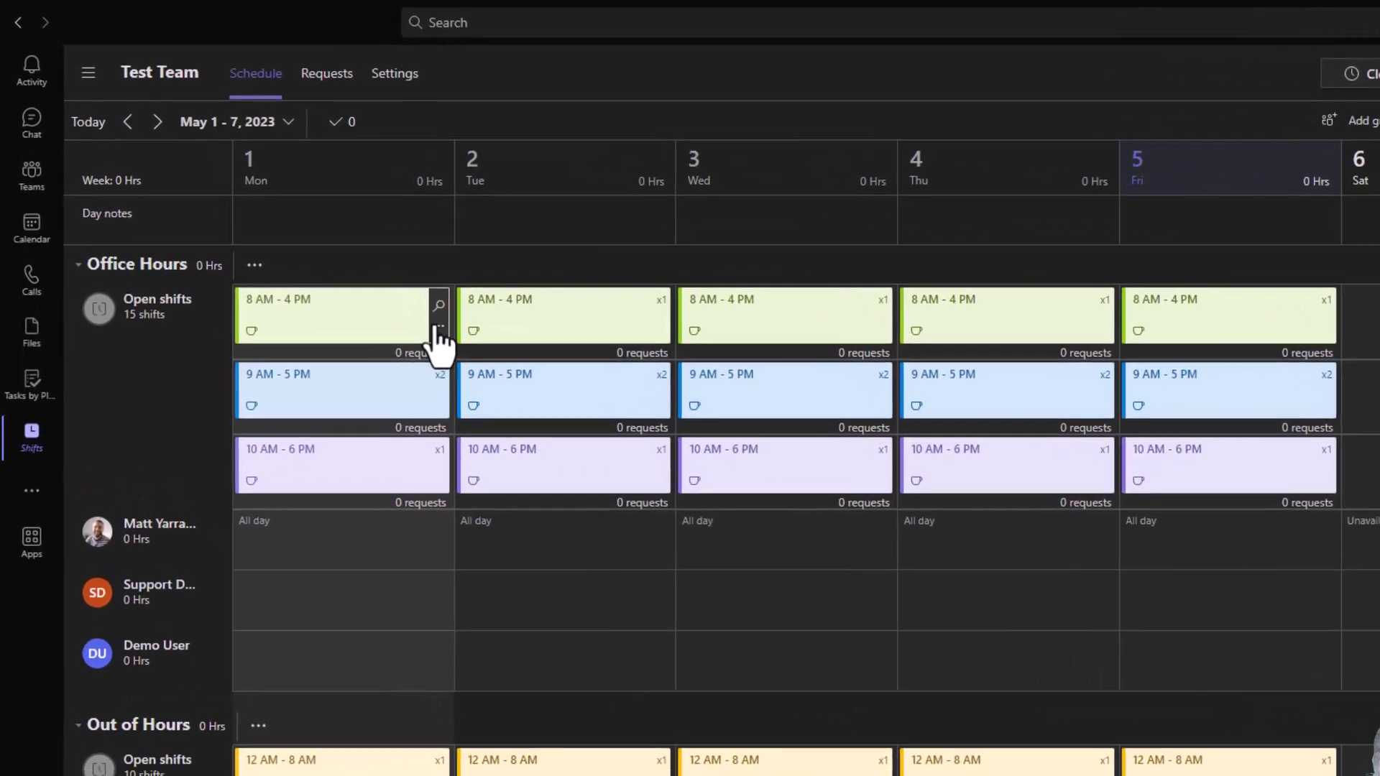
Assign Monday's 8 AM - 4 PM open shift in Test Team's Office Hours group to the support member
{"action": "left_click", "coordinate": [336, 250]}
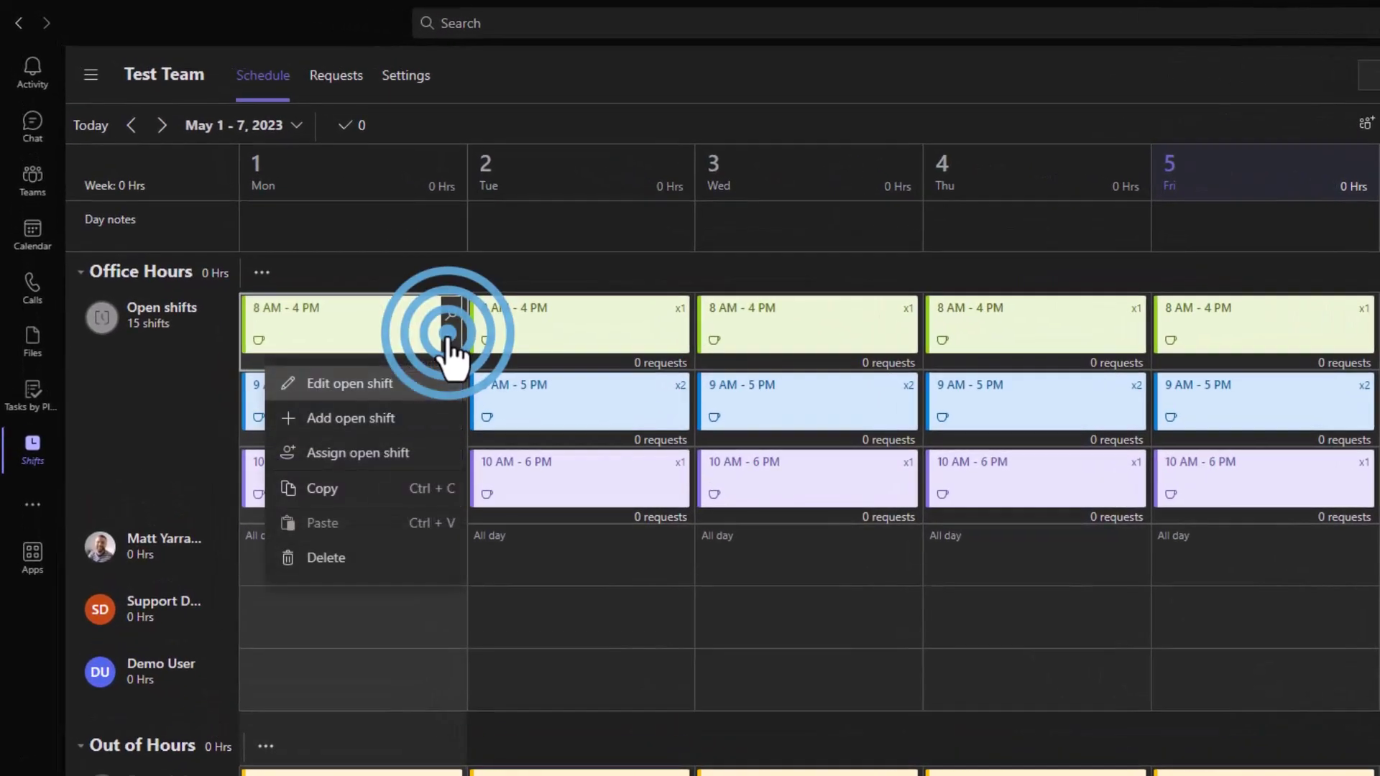
{"action": "left_click", "coordinate": [354, 460]}
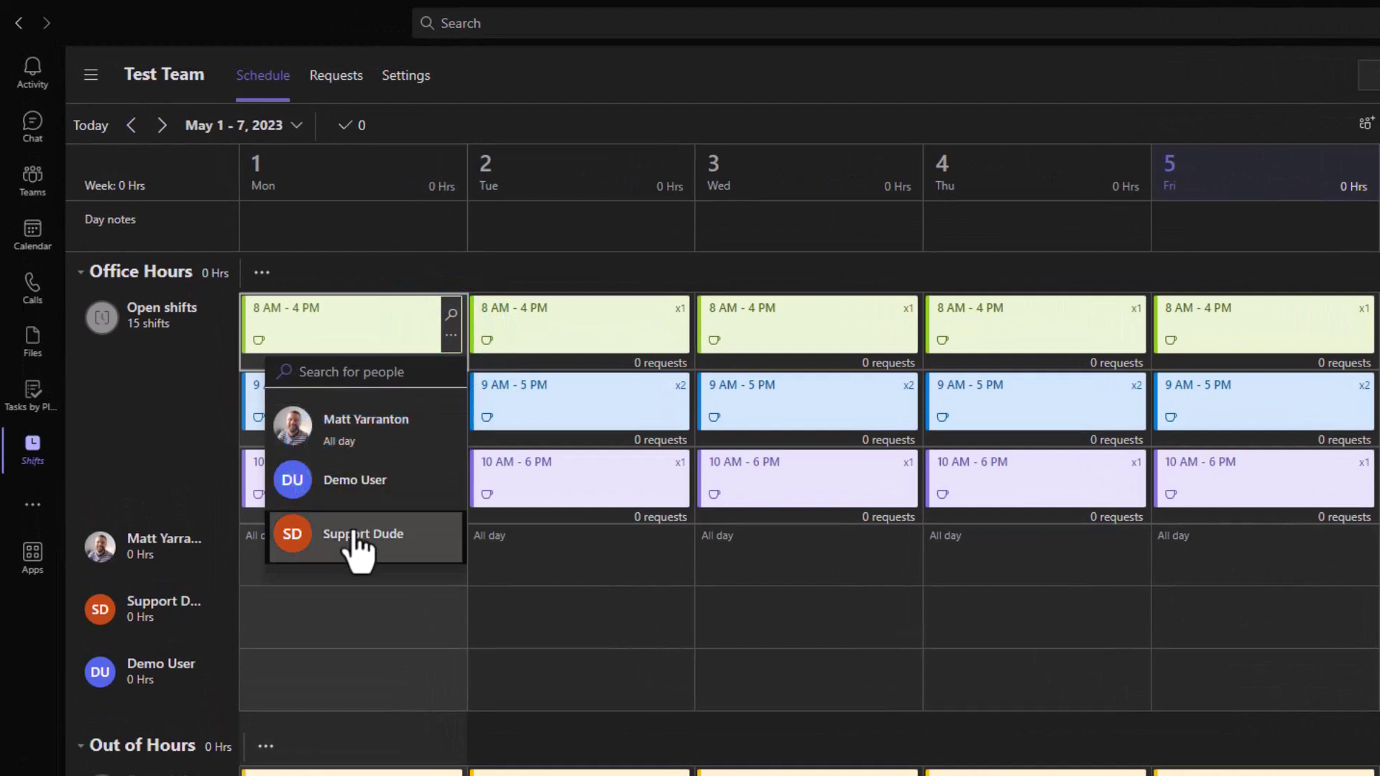
{"action": "left_click", "coordinate": [352, 539]}
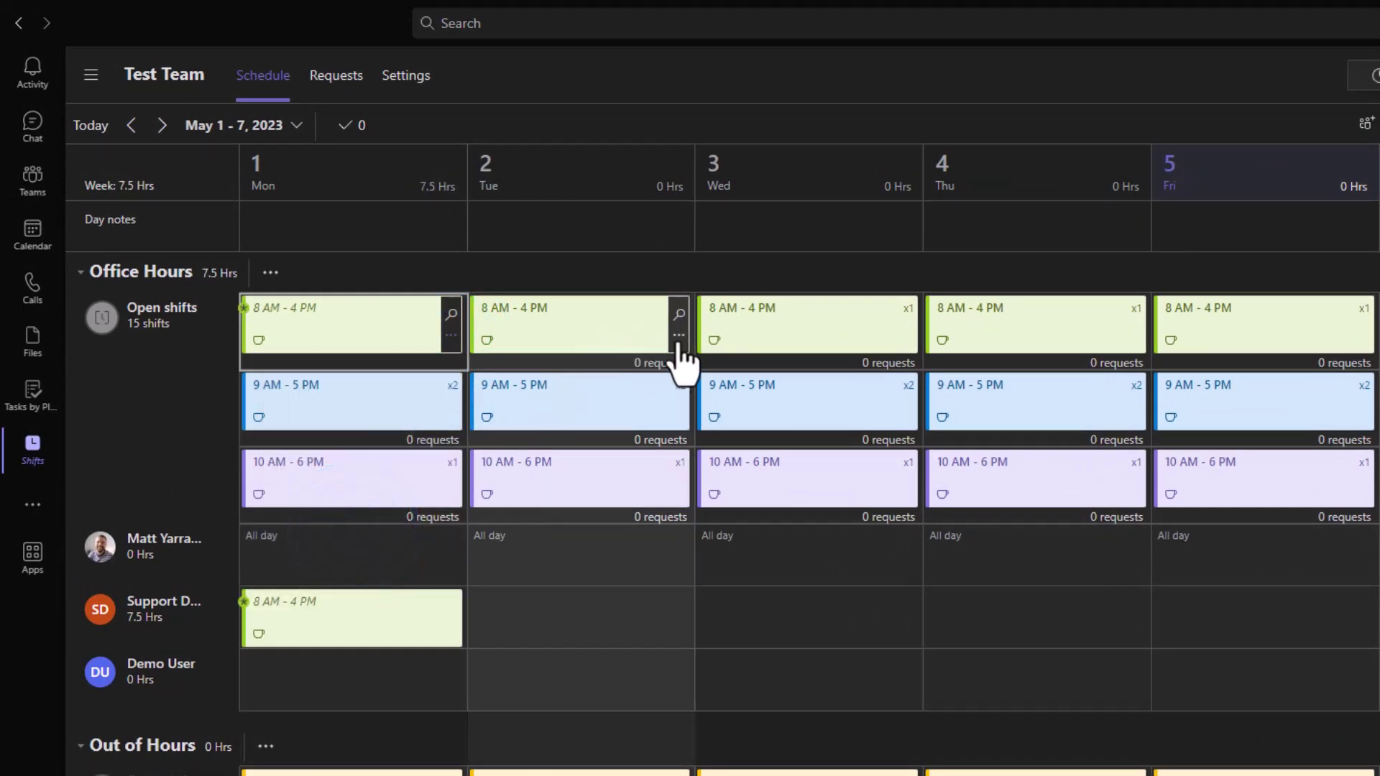
Copy the support member's Monday 8 AM - 4 PM shift to Tuesday, Wednesday, Thursday and Friday
{"action": "left_click", "coordinate": [355, 616]}
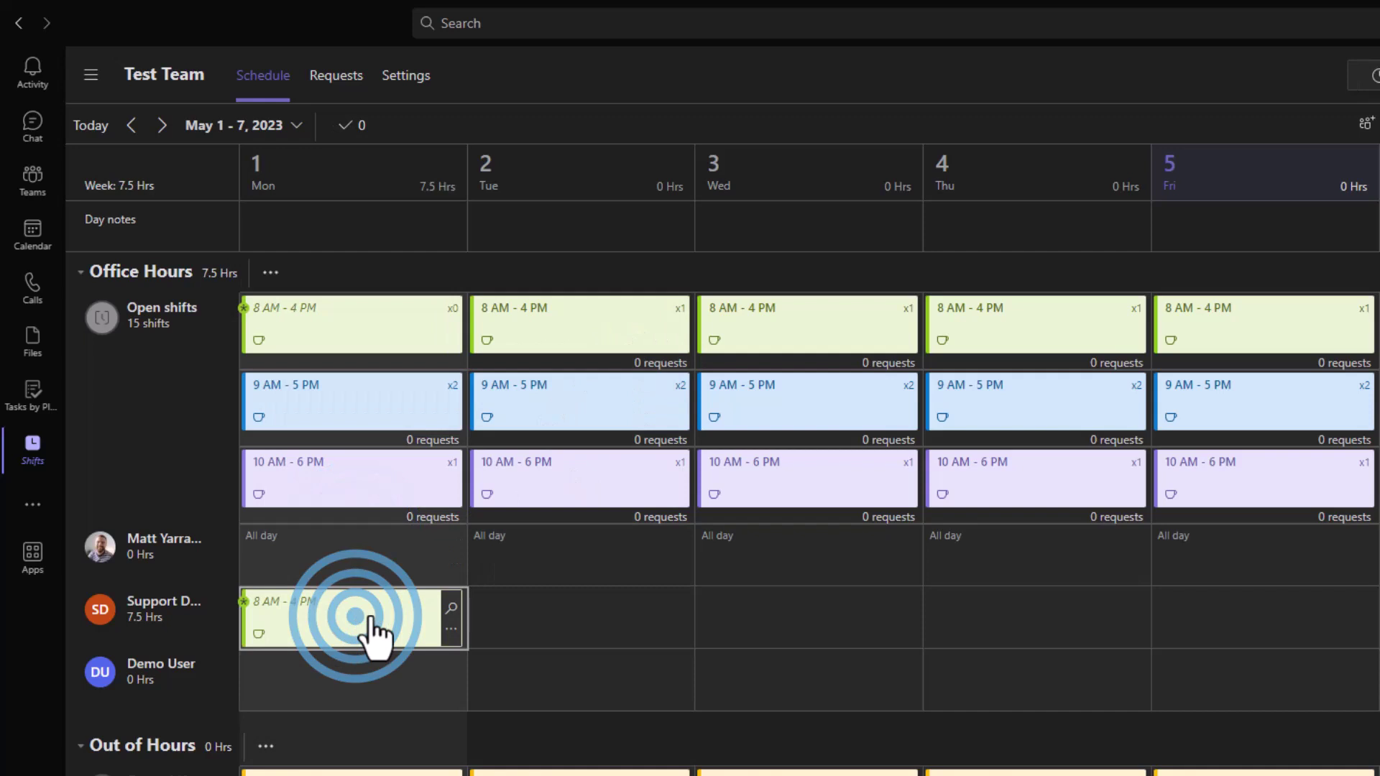
{"action": "left_click", "coordinate": [329, 774]}
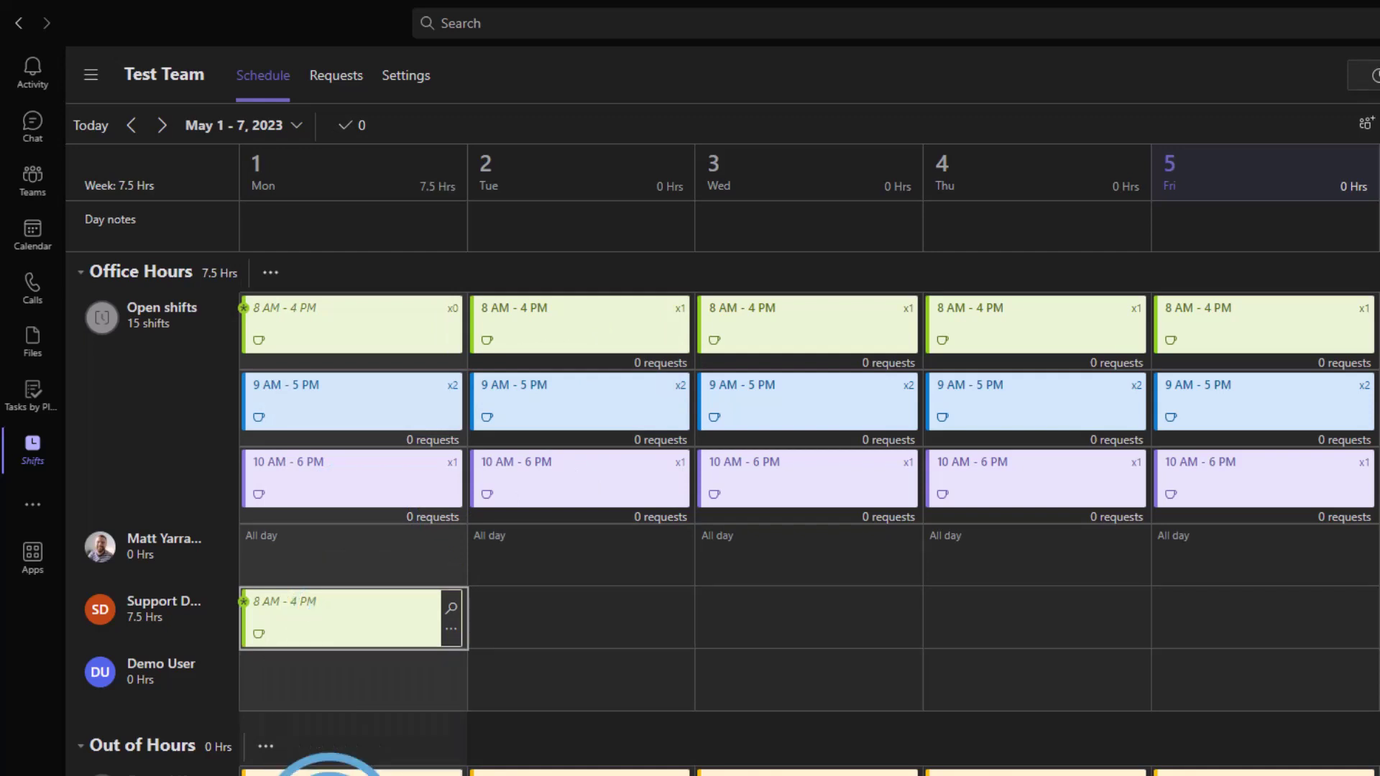
{"action": "left_click", "coordinate": [529, 637]}
{"action": "key", "text": "ctrl+v"}
{"action": "left_click", "coordinate": [812, 631]}
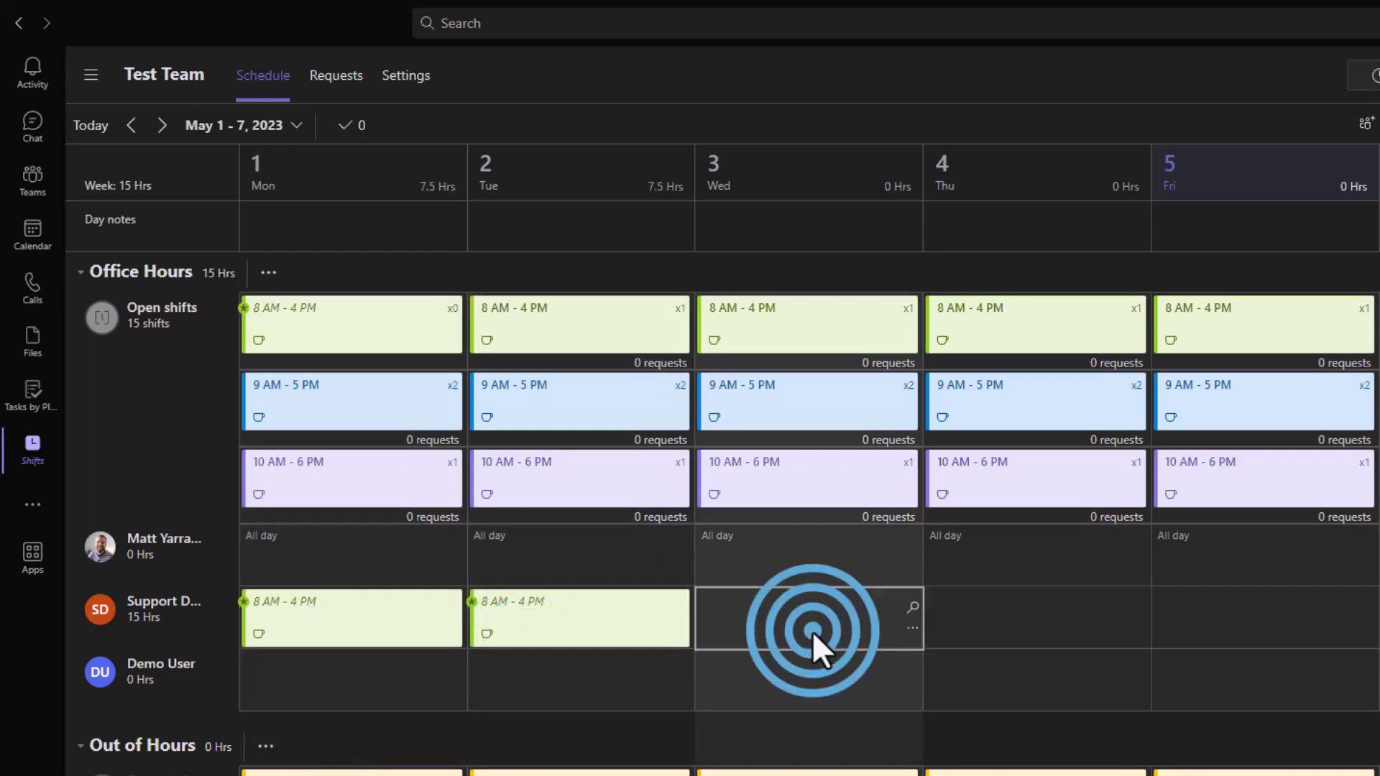
{"action": "key", "text": "ctrl+v"}
{"action": "left_click", "coordinate": [992, 632]}
{"action": "key", "text": "ctrl+v"}
{"action": "left_click", "coordinate": [1304, 624]}
{"action": "key", "text": "ctrl+v"}
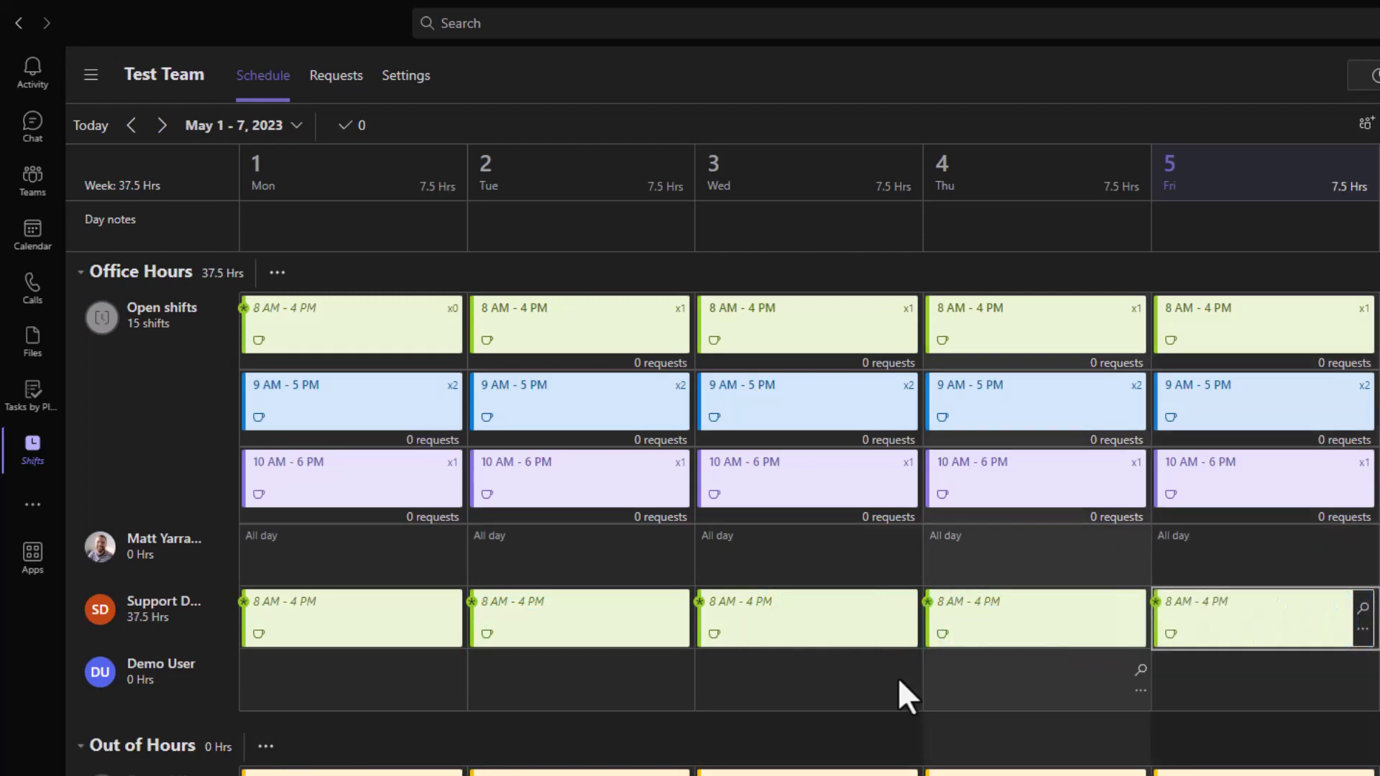
{"action": "left_click", "coordinate": [449, 631]}
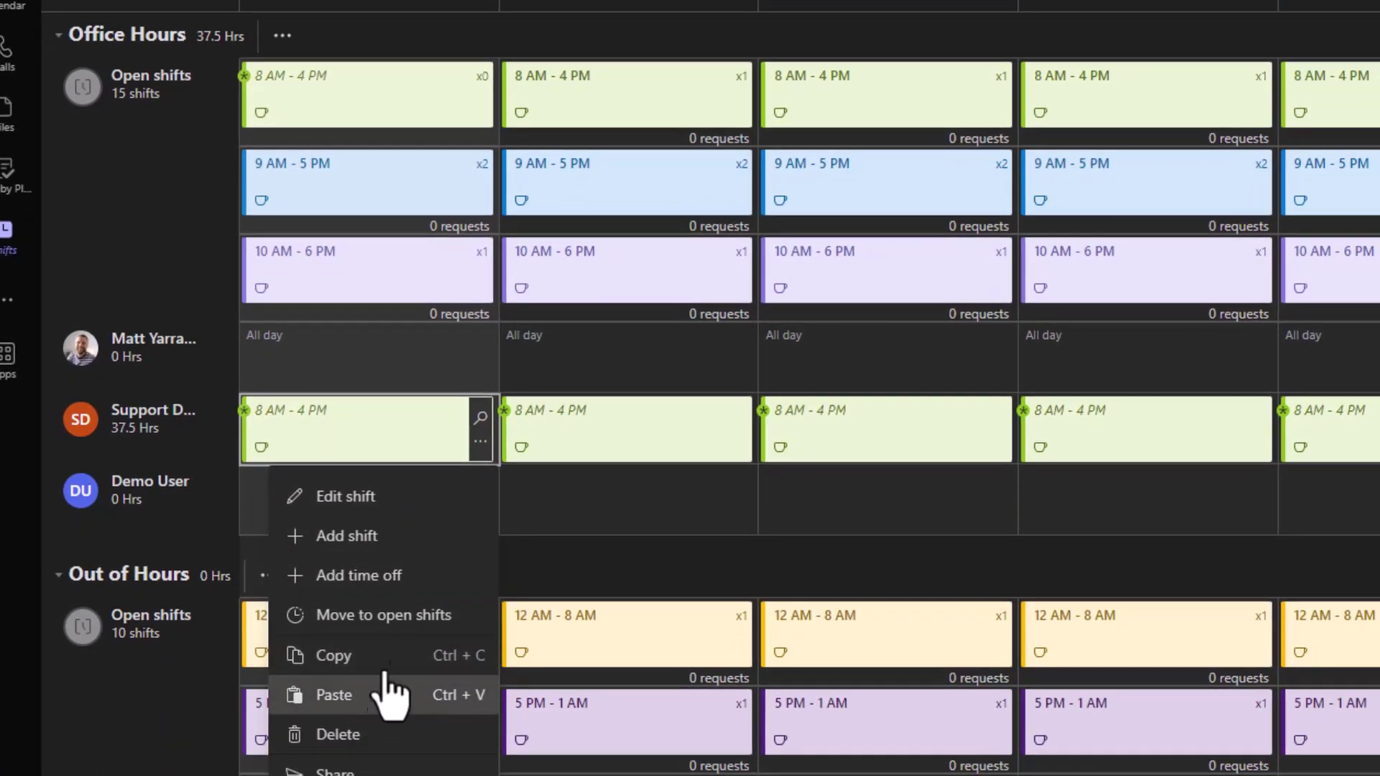
{"action": "left_click", "coordinate": [666, 500]}
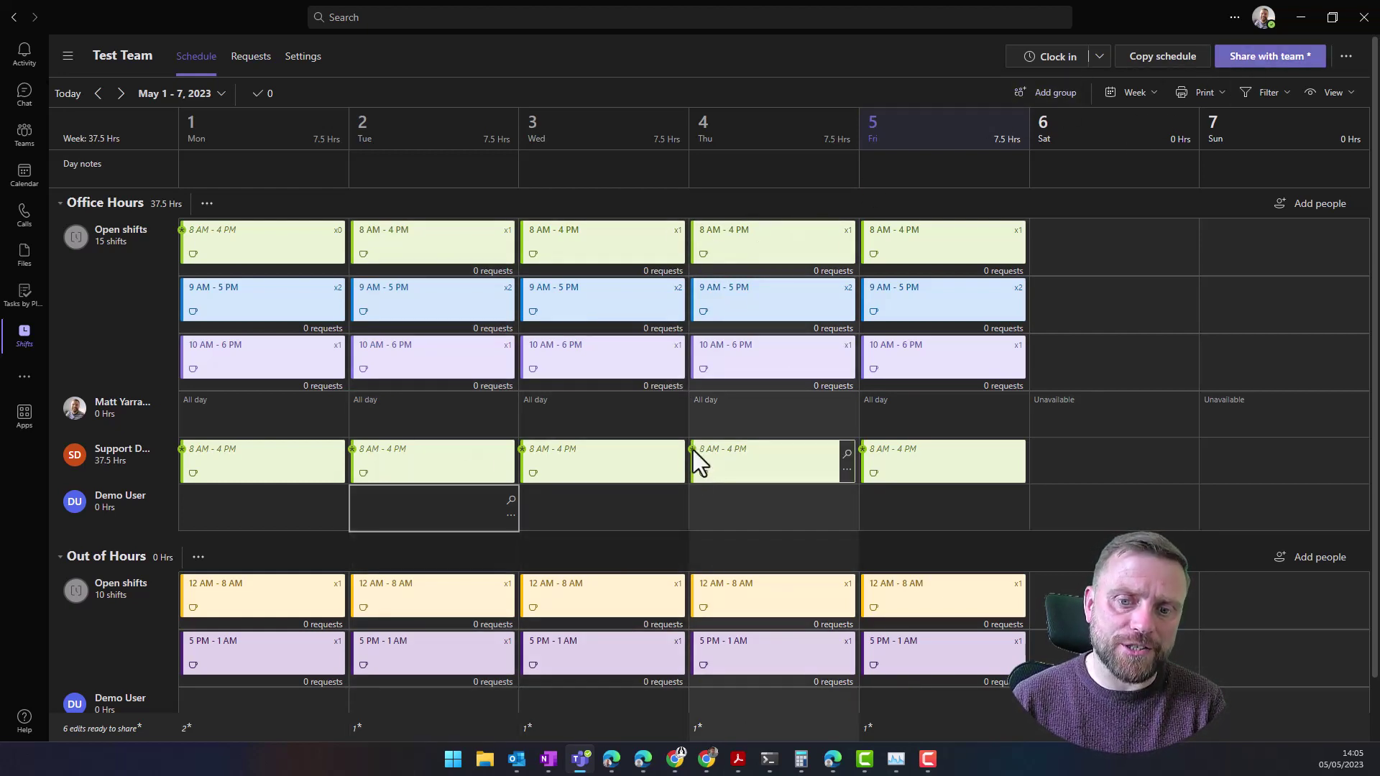
Share the Test Team schedule for May 8 to 14, 2023, and notify the entire team
{"action": "left_click", "coordinate": [1259, 58]}
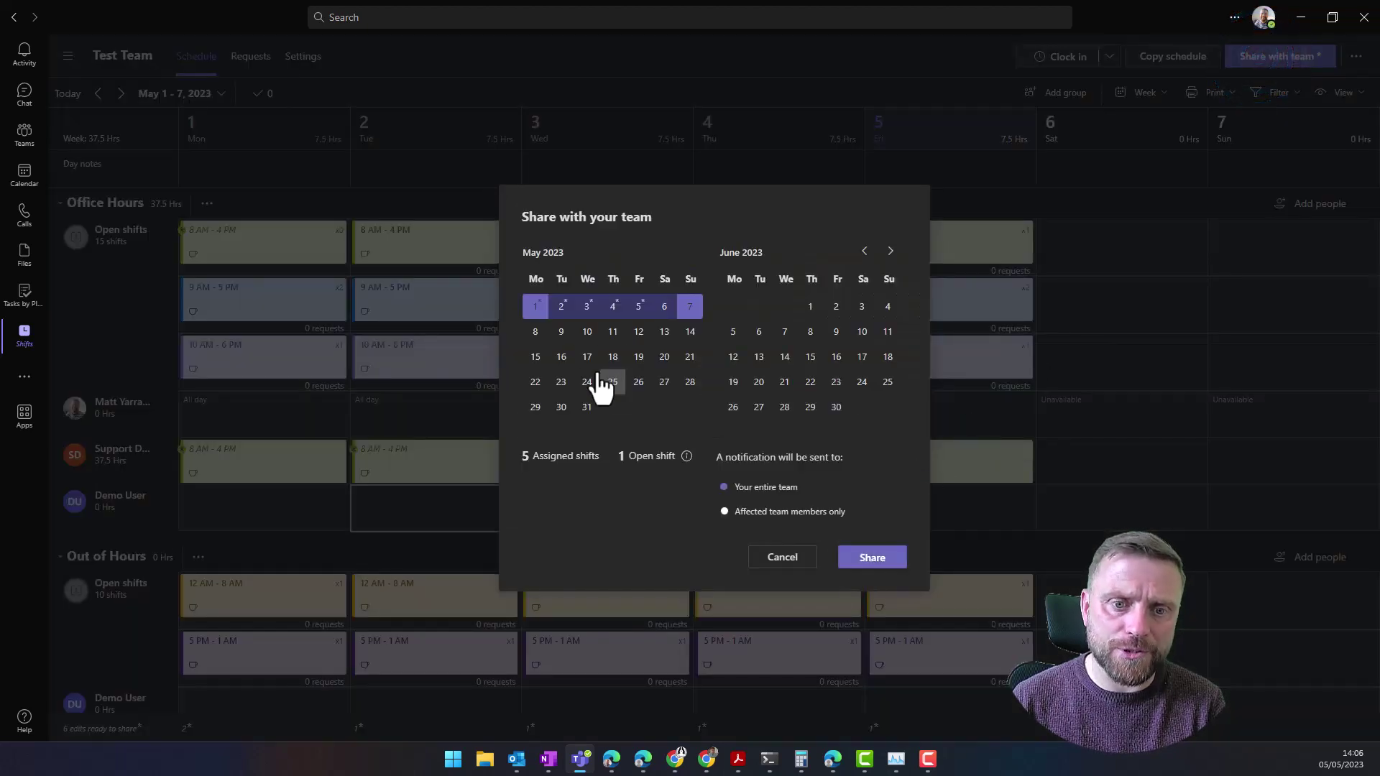
{"action": "left_click", "coordinate": [535, 334]}
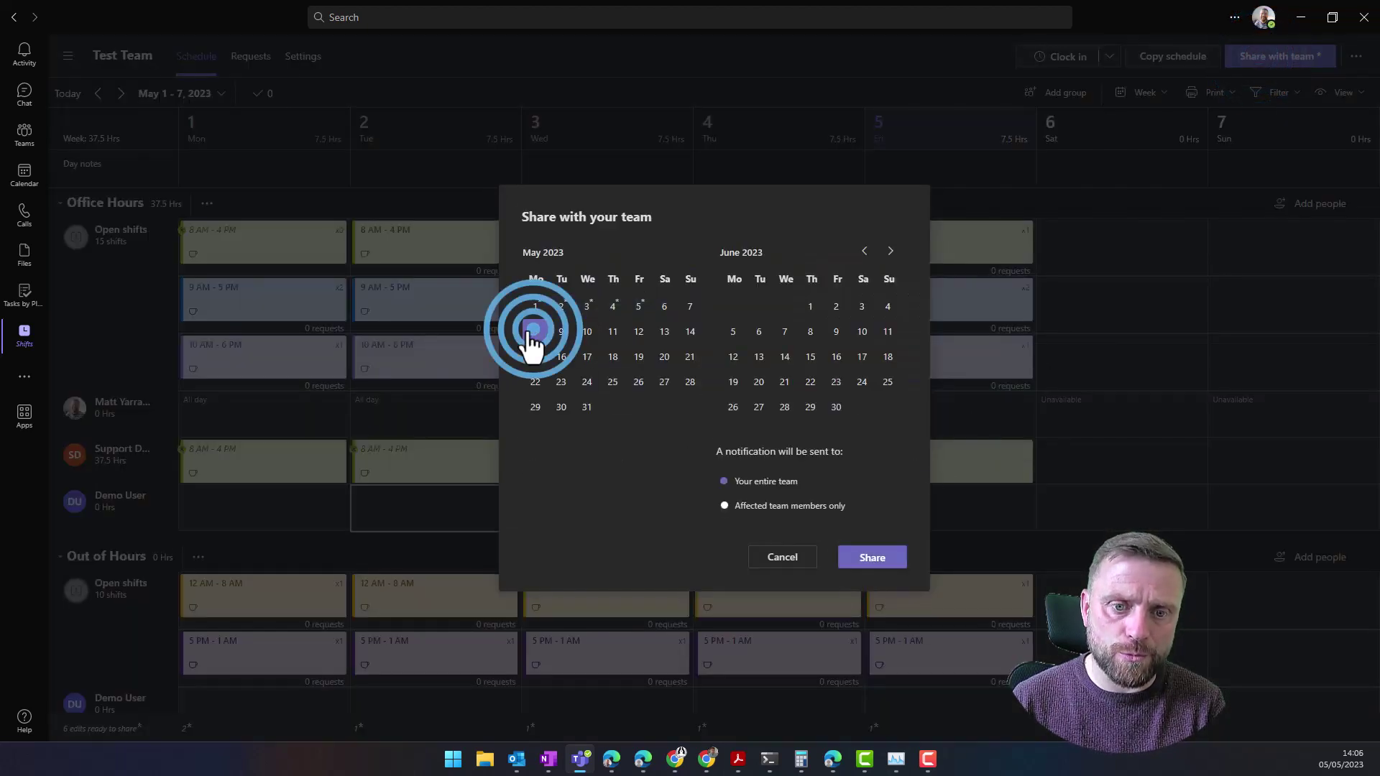
{"action": "left_click", "coordinate": [677, 335]}
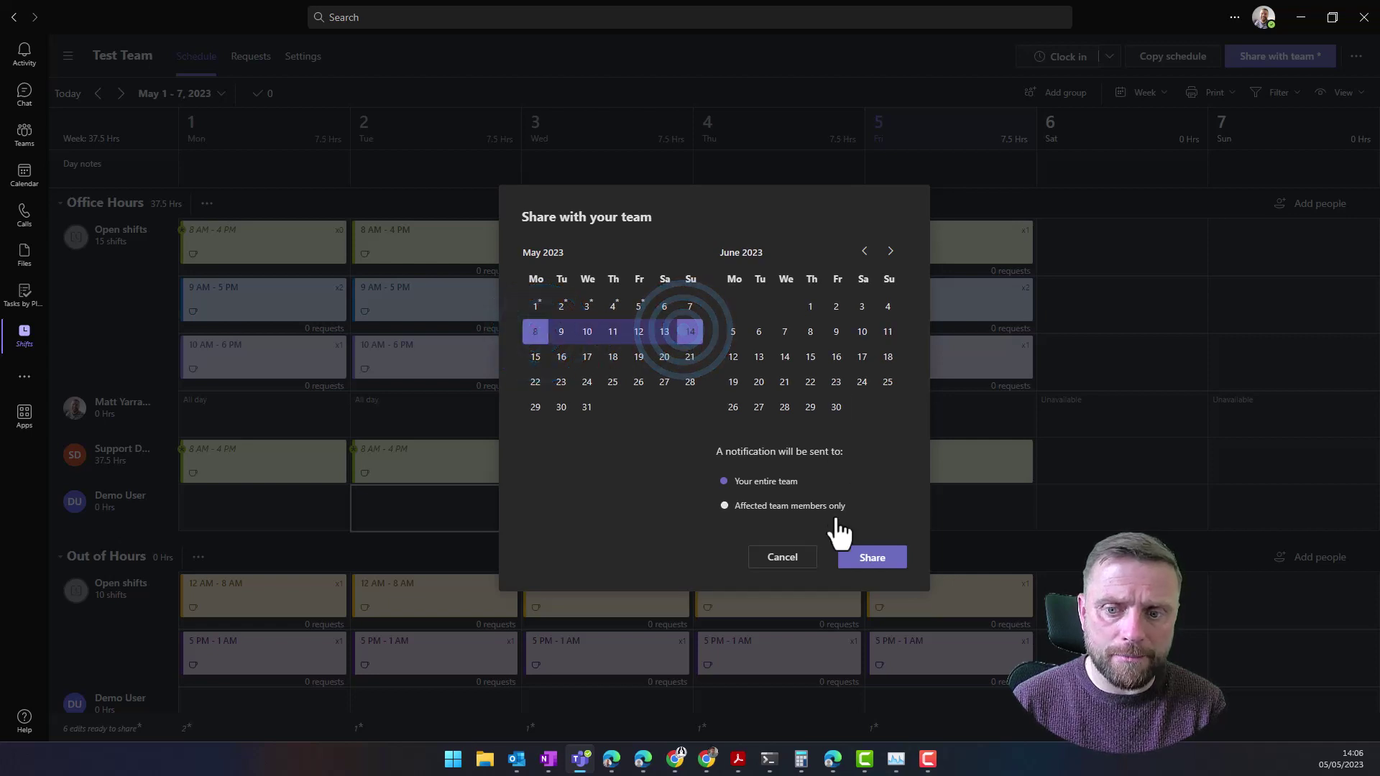
{"action": "left_click", "coordinate": [877, 559]}
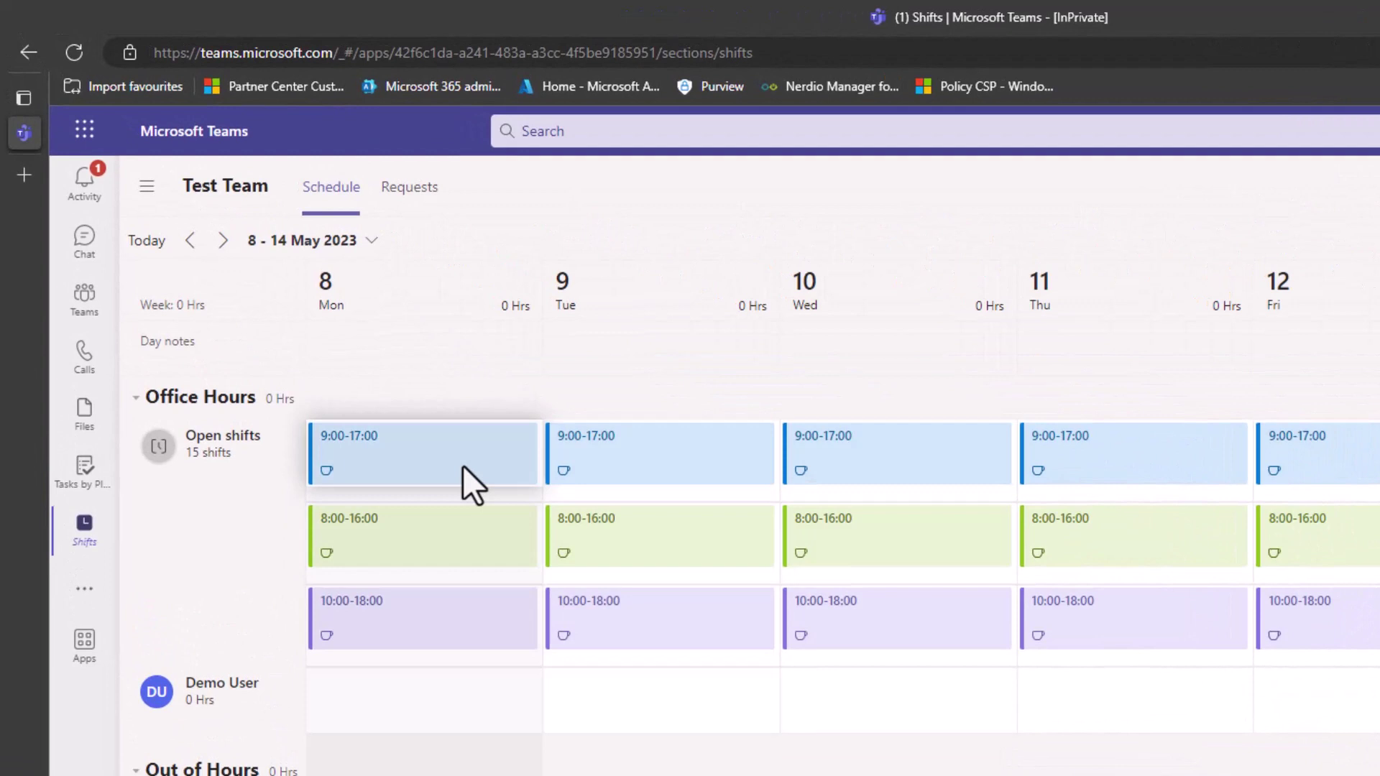
In Teams on the web, request the open 10:00-18:00 Office Hours shift on Tuesday 9 May and check its details
{"action": "left_click", "coordinate": [460, 463]}
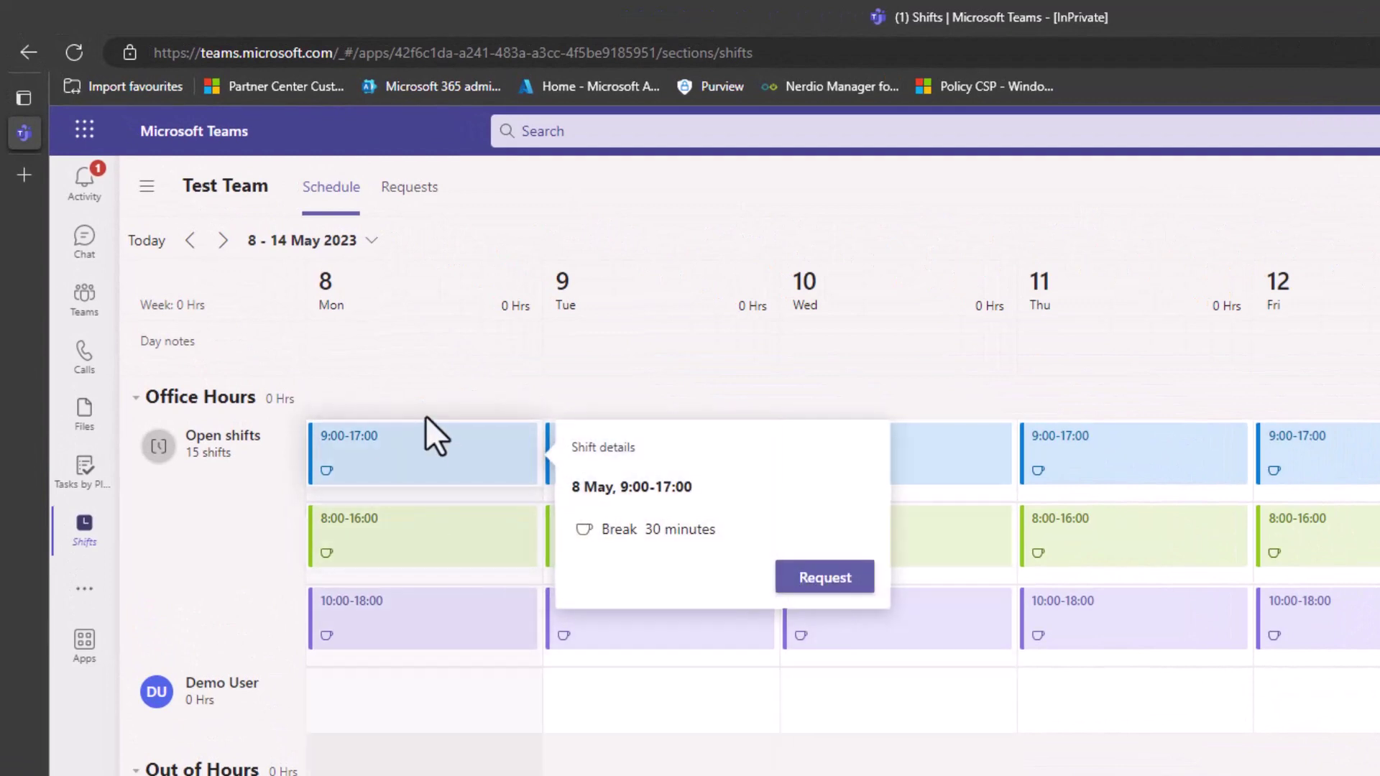
{"action": "left_click", "coordinate": [431, 366]}
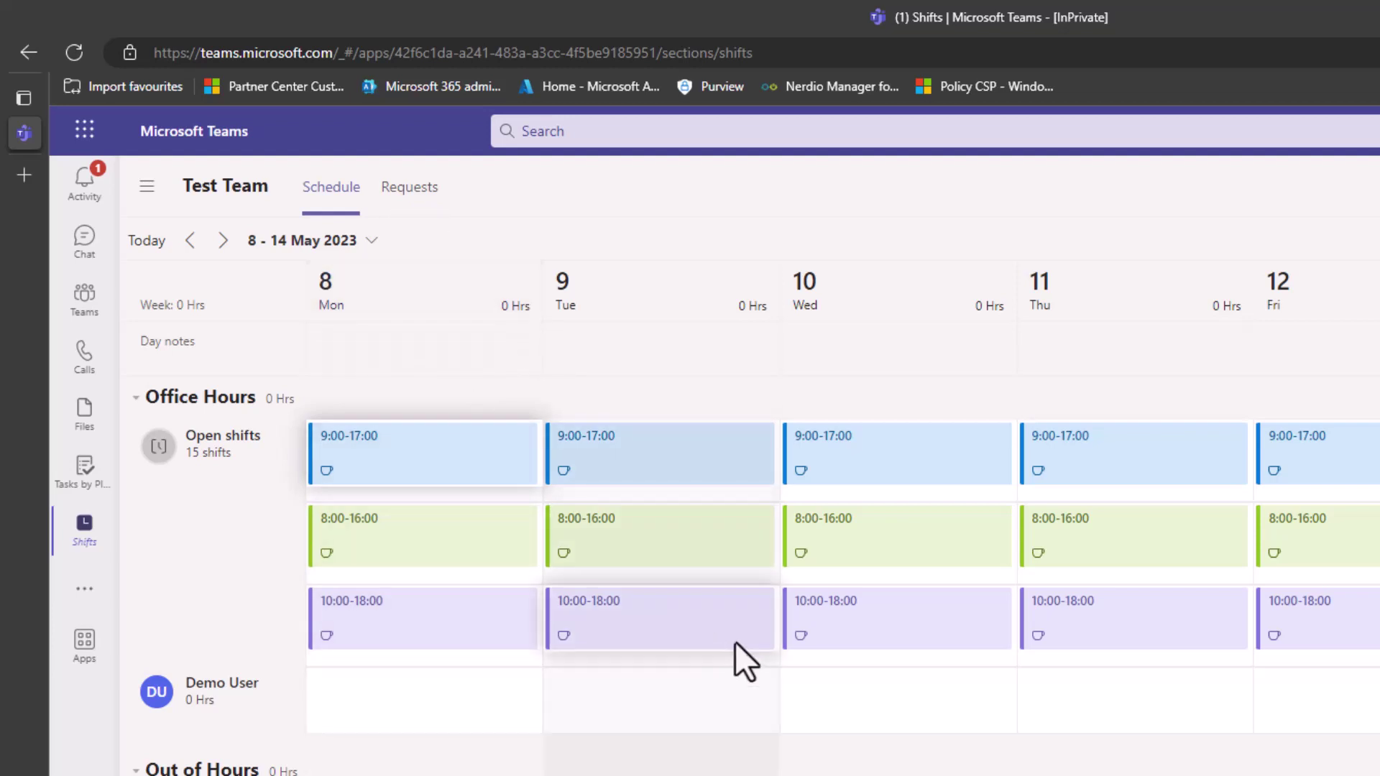
{"action": "left_click", "coordinate": [669, 628]}
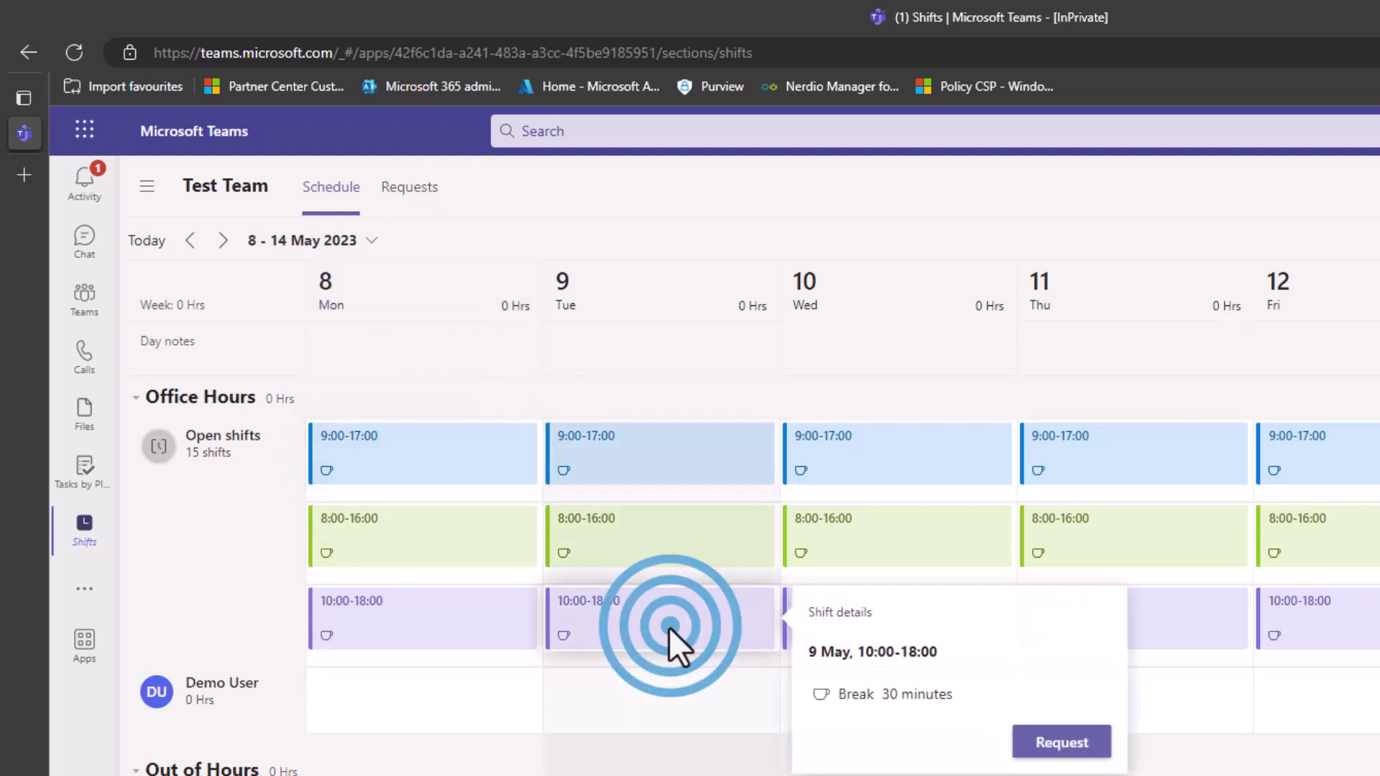
{"action": "left_click", "coordinate": [1058, 741]}
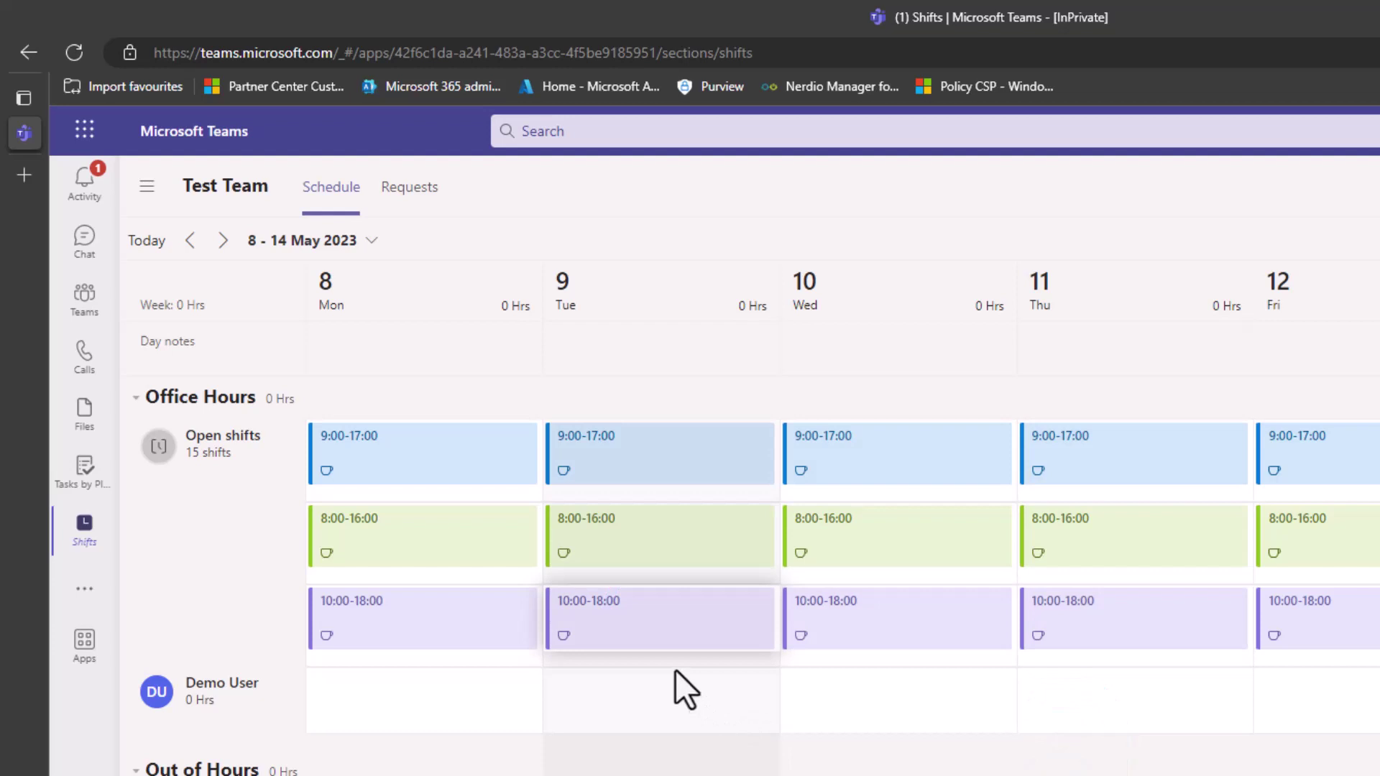
{"action": "left_click", "coordinate": [673, 626]}
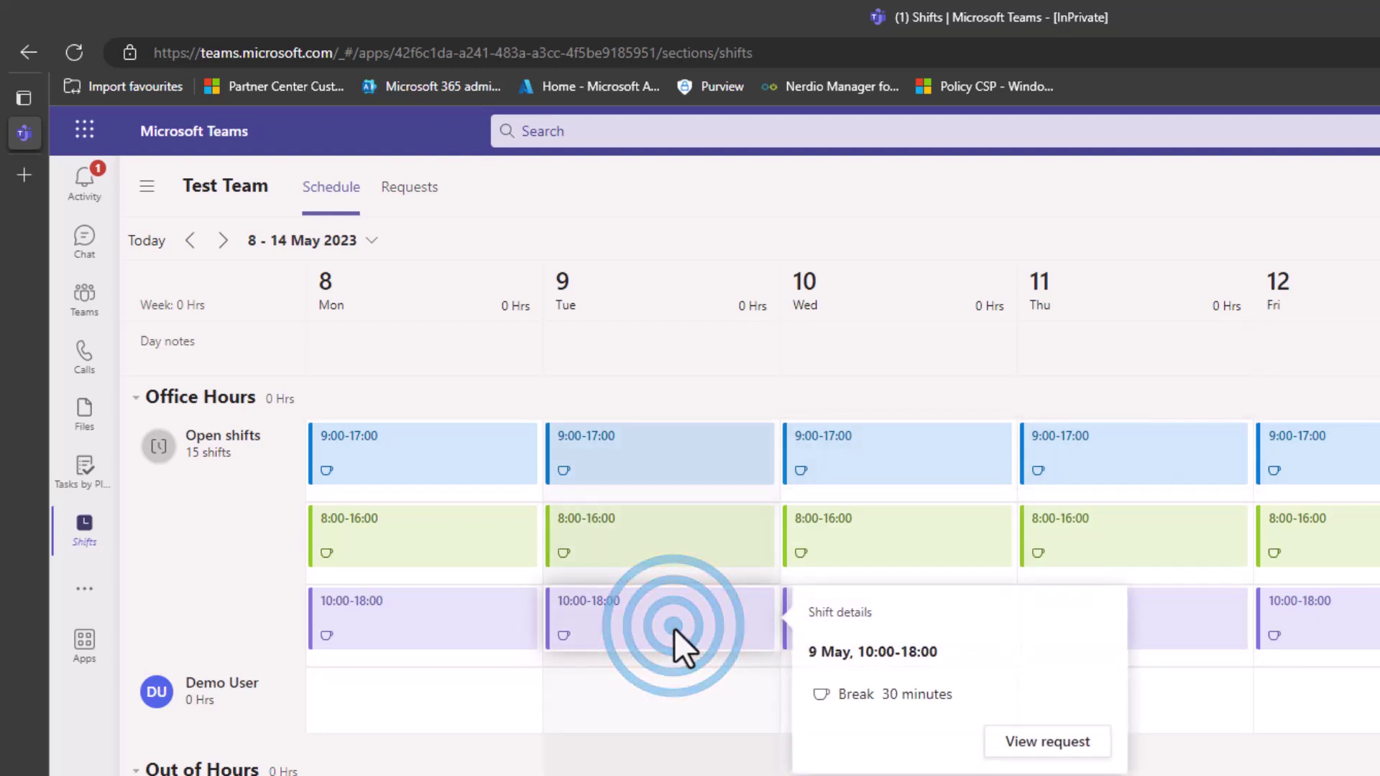
{"action": "left_click", "coordinate": [409, 215]}
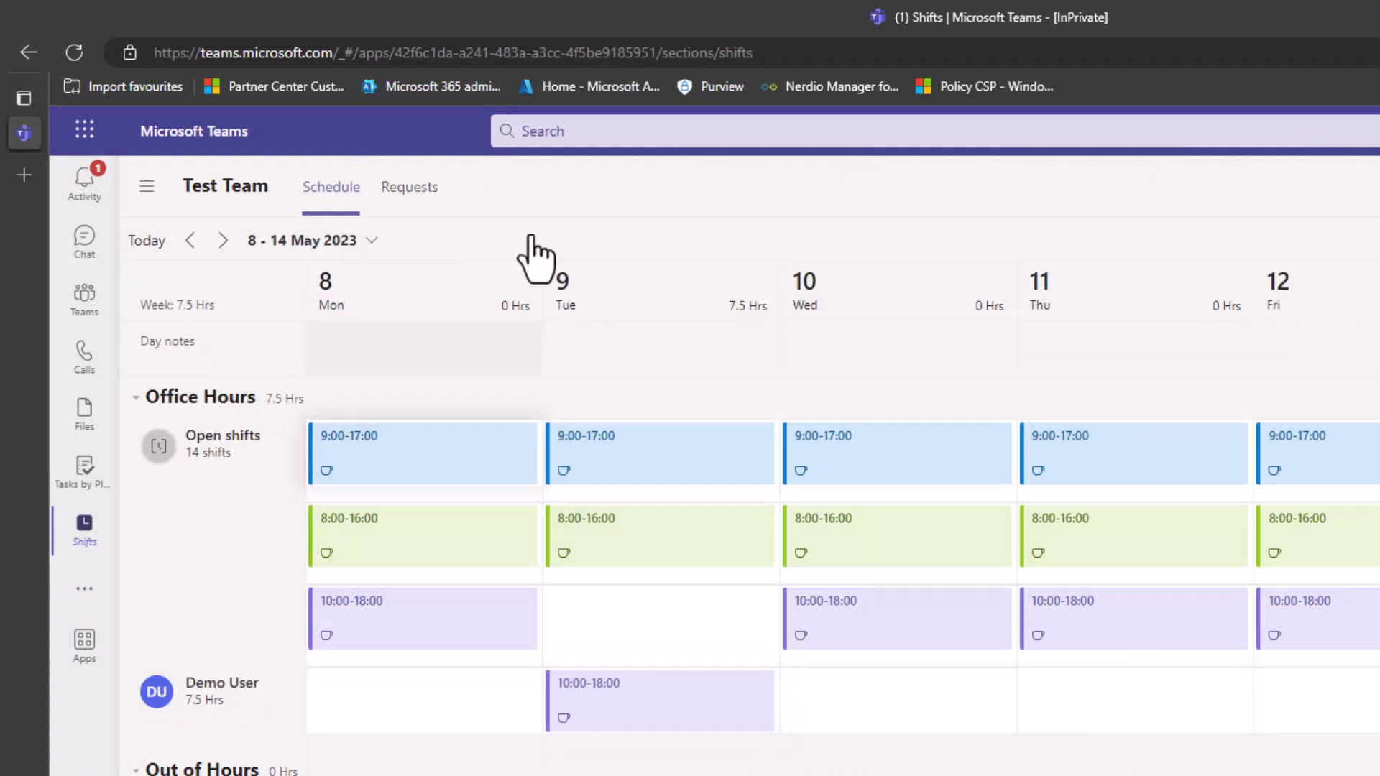
Start a new swap request for the 9 May 2023 10:00-18:00 Office Hours shift and check for a team member's shift to take in exchange
{"action": "left_click", "coordinate": [406, 201]}
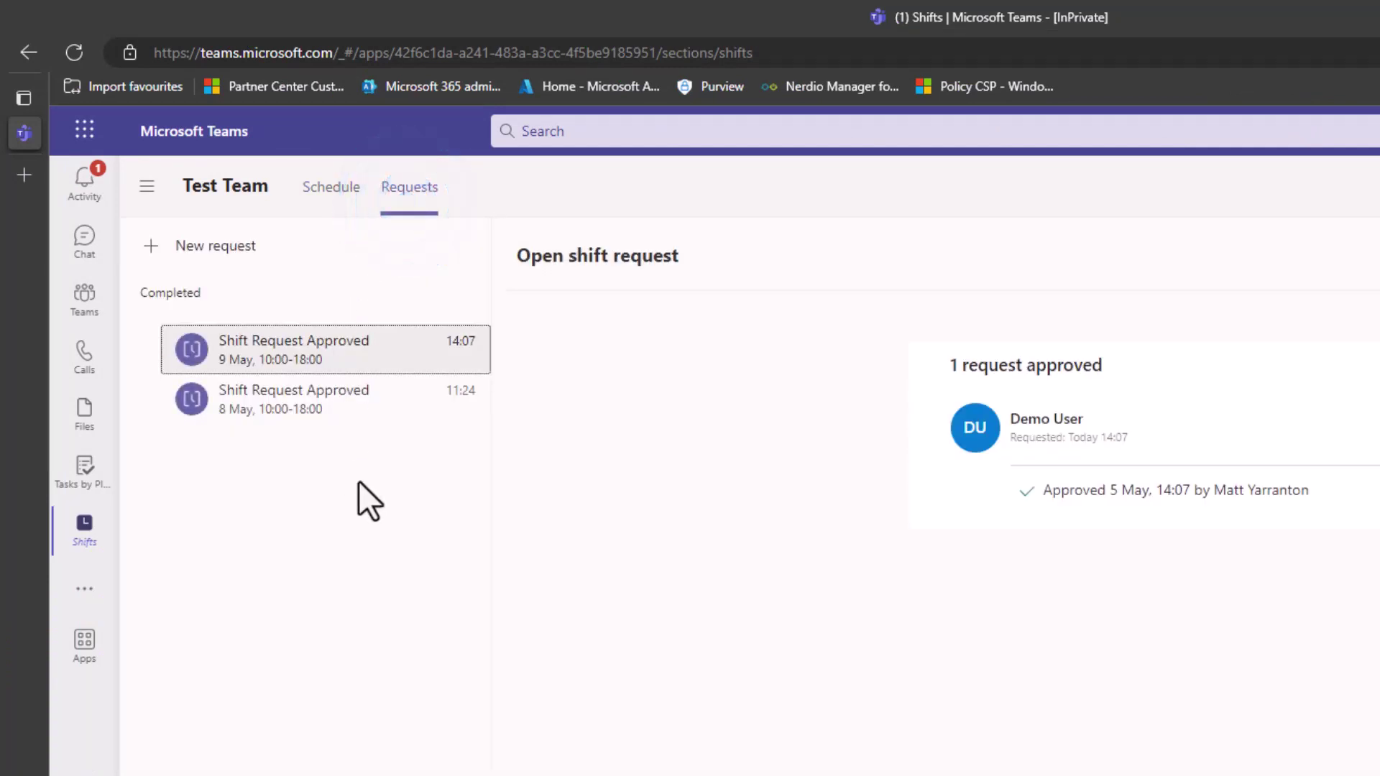
{"action": "left_click", "coordinate": [225, 248]}
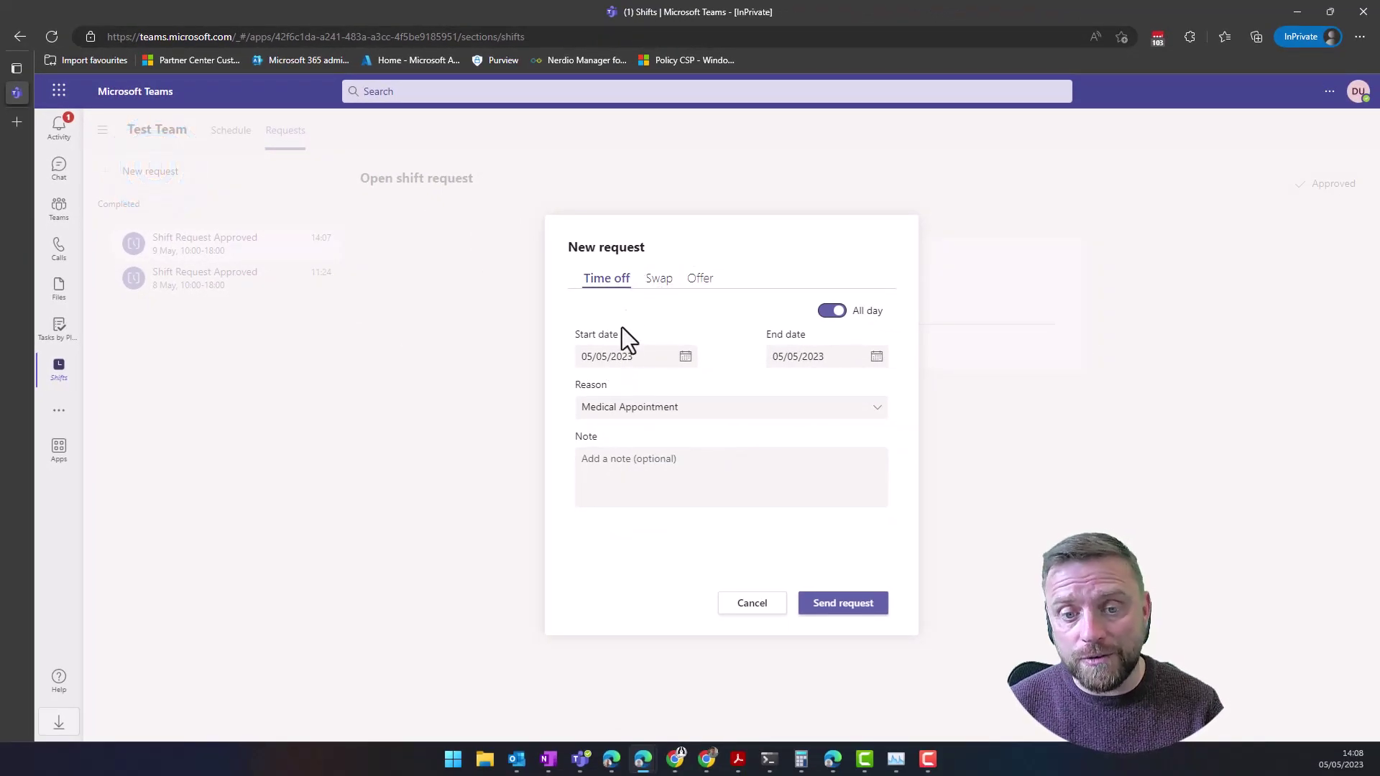
{"action": "left_click", "coordinate": [653, 280]}
{"action": "left_click", "coordinate": [651, 336]}
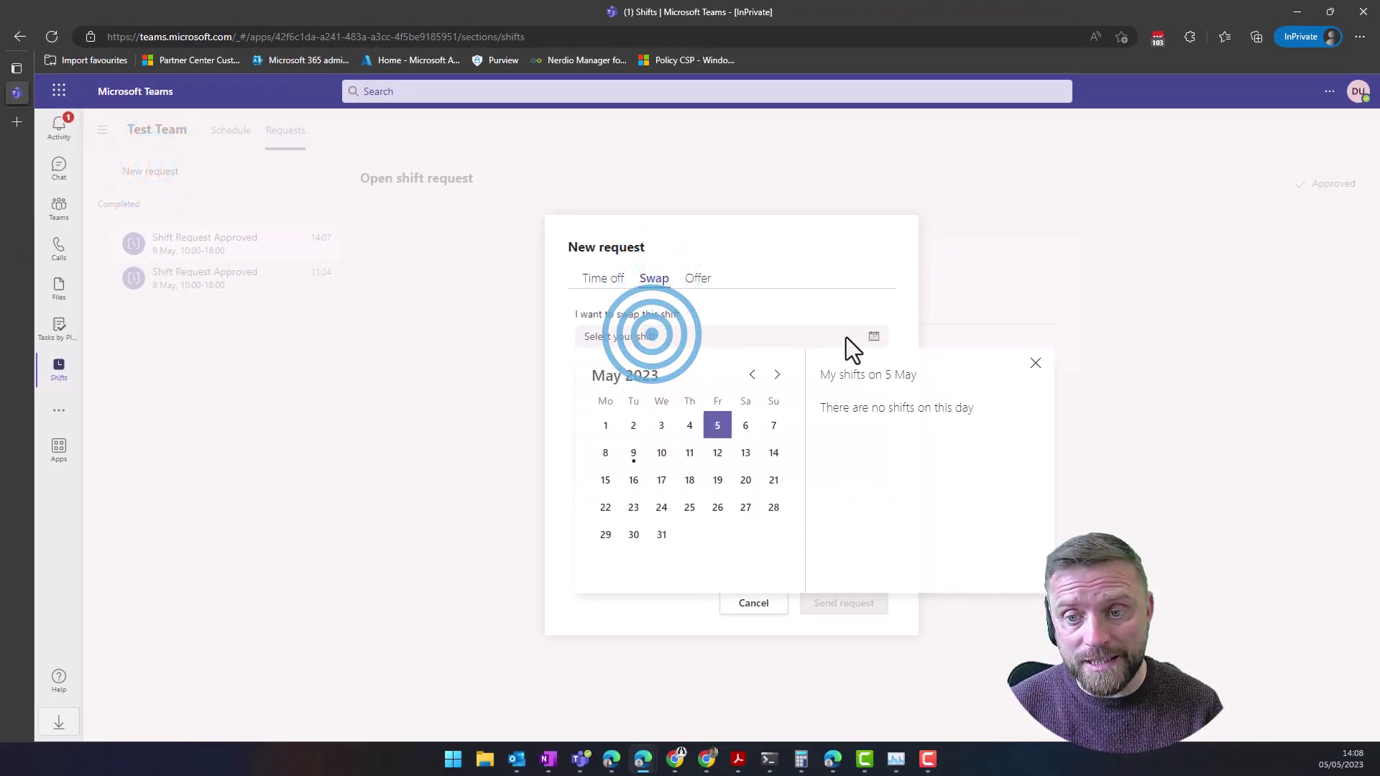
{"action": "left_click", "coordinate": [629, 452]}
{"action": "left_click", "coordinate": [932, 417]}
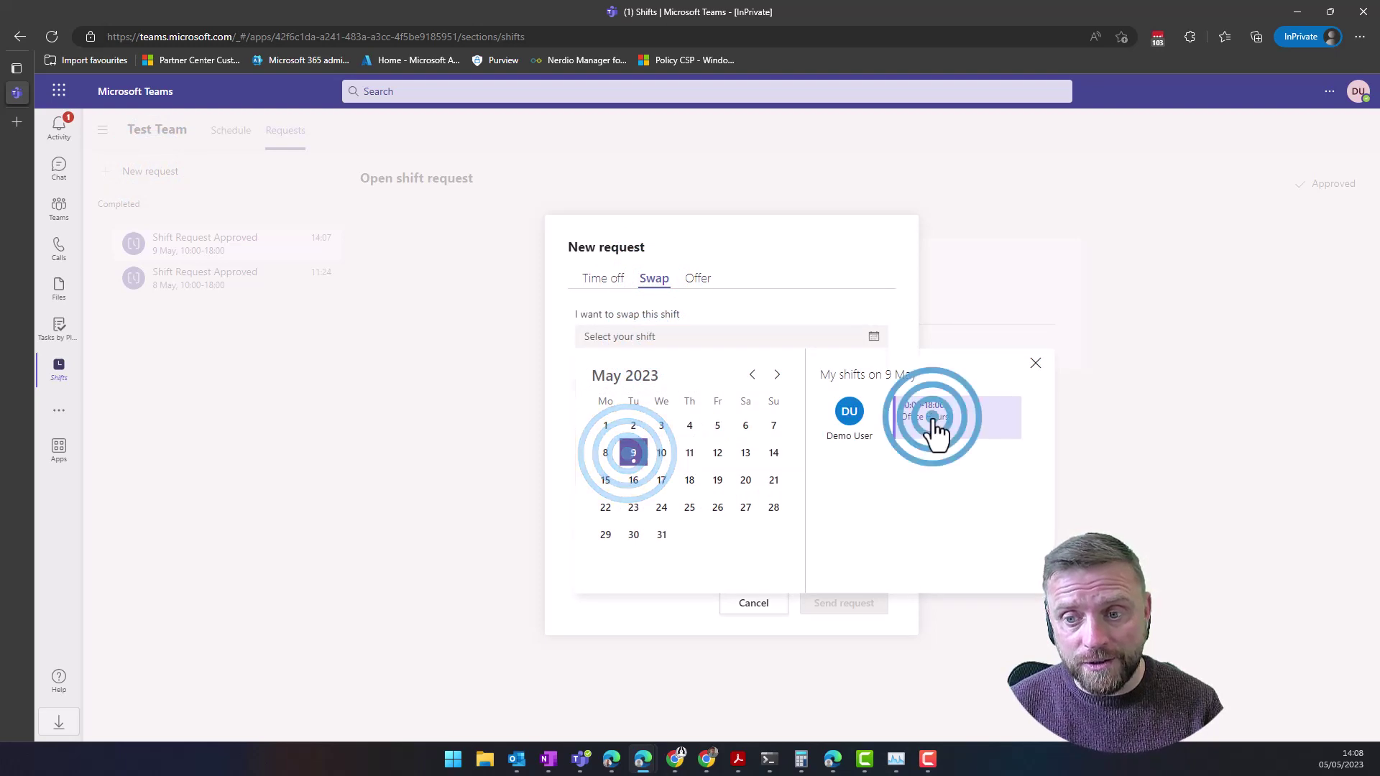
{"action": "left_click", "coordinate": [673, 433]}
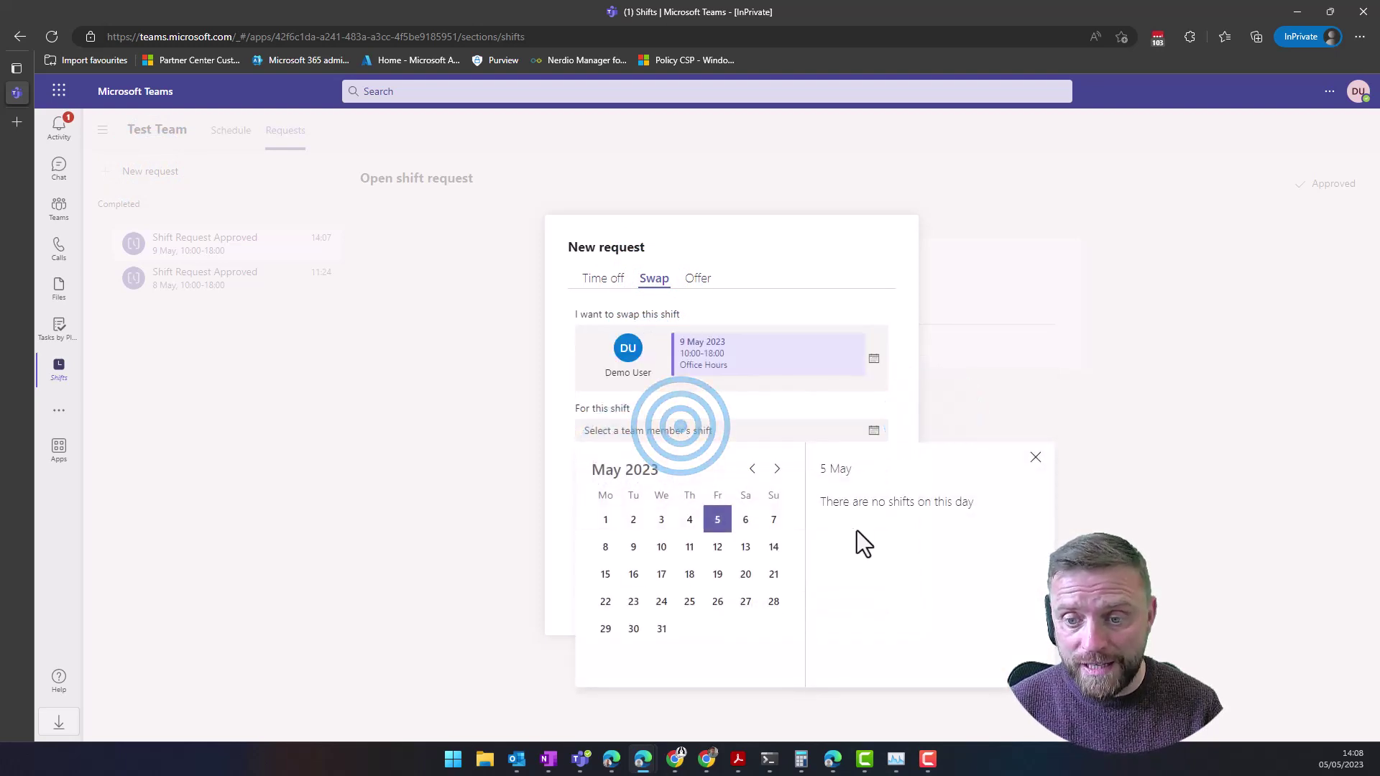
{"action": "left_click", "coordinate": [742, 404]}
Change the new request to a shift offer, look up the own shifts on 9 May 2023, and cancel the request
{"action": "left_click", "coordinate": [695, 279]}
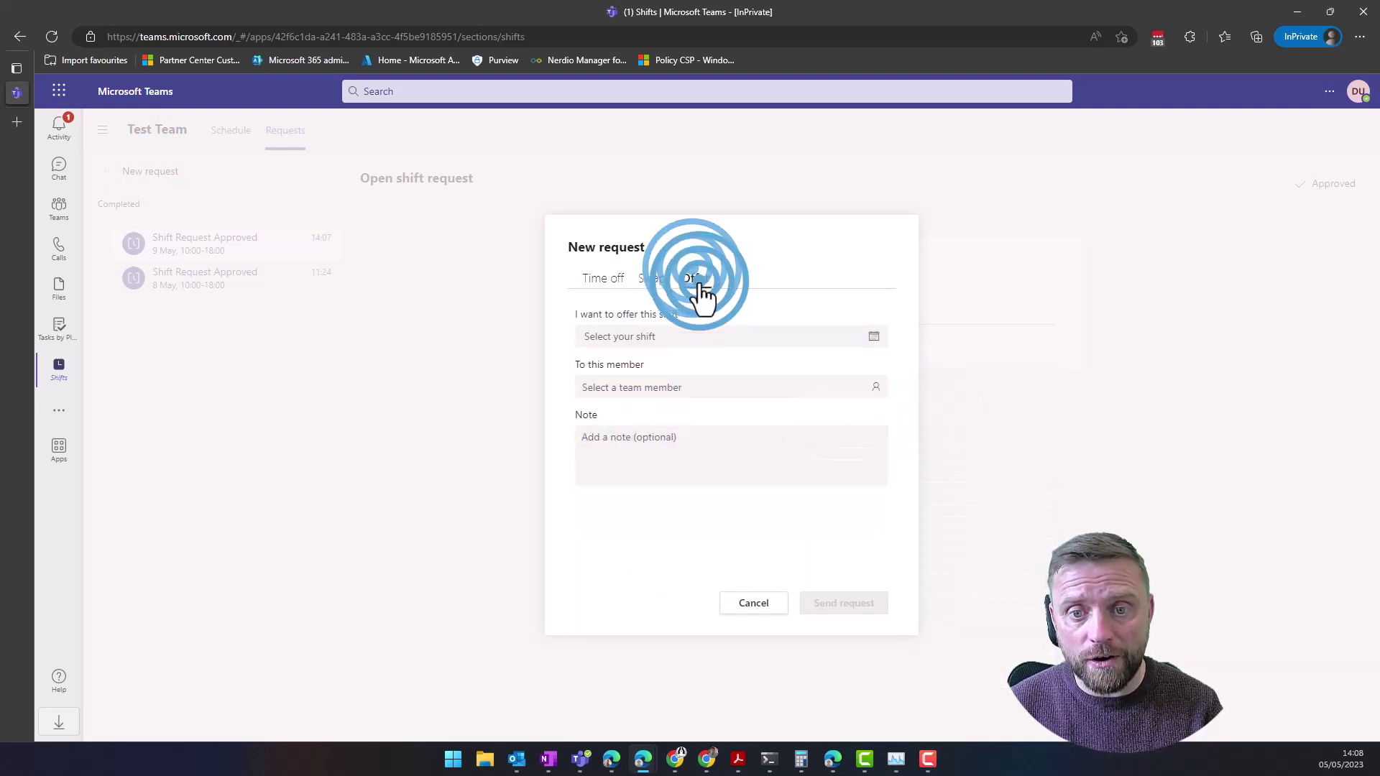
{"action": "left_click", "coordinate": [668, 338]}
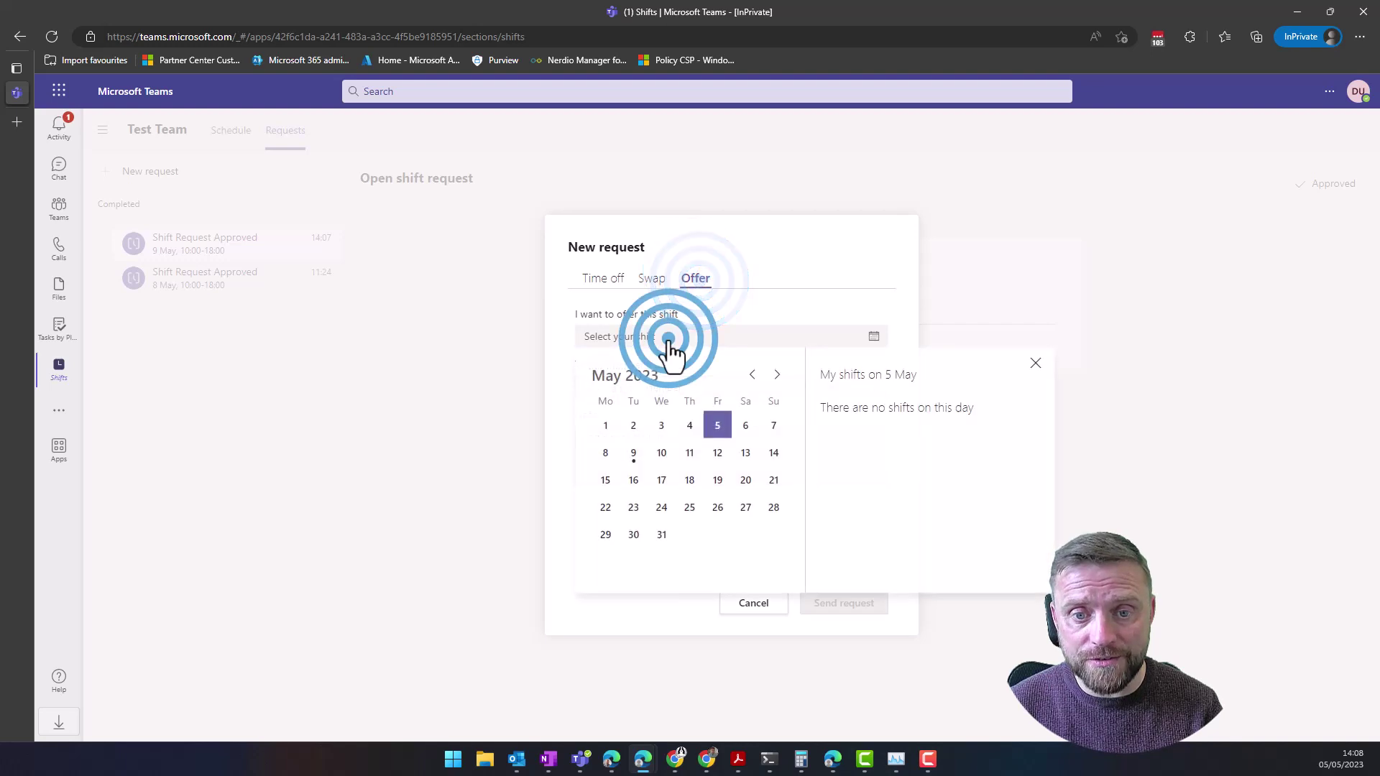
{"action": "left_click", "coordinate": [634, 454]}
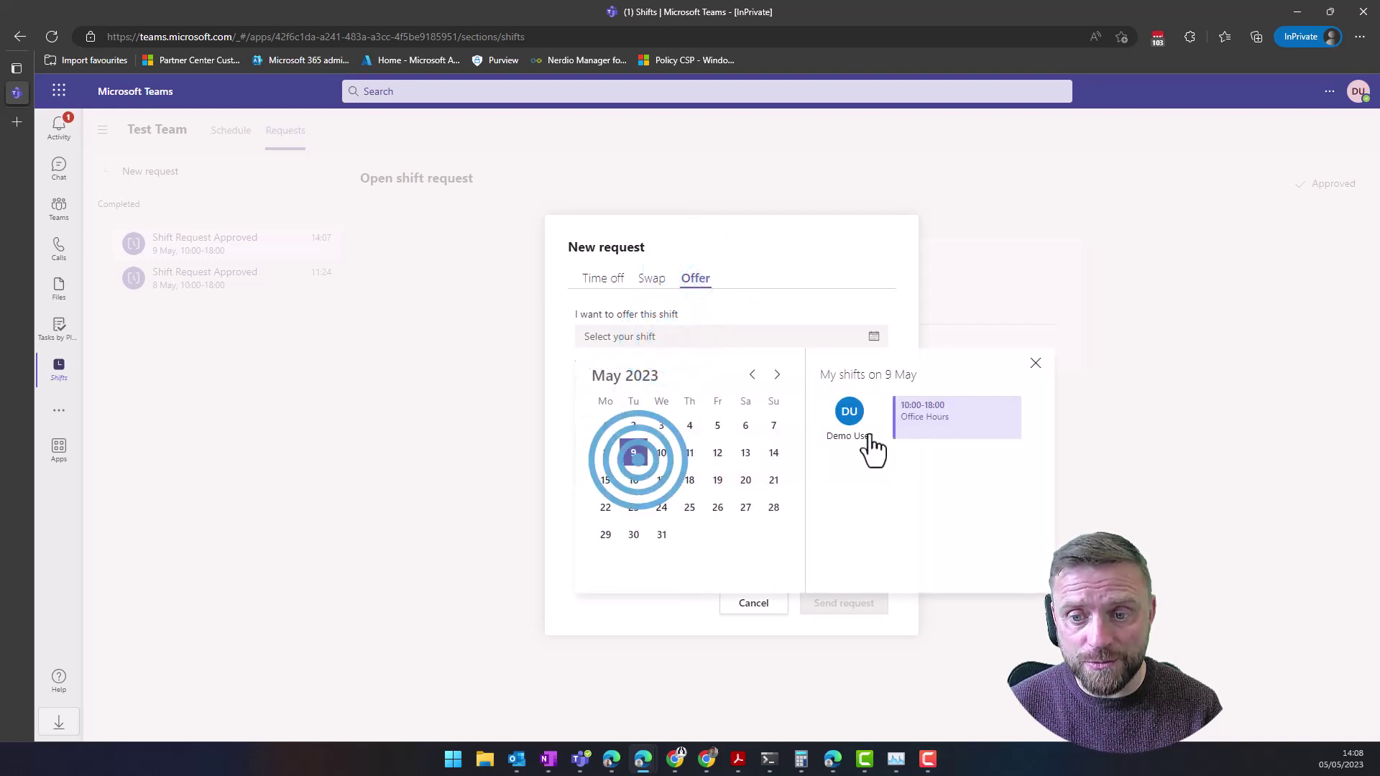
{"action": "left_click", "coordinate": [1035, 363]}
{"action": "left_click", "coordinate": [778, 604]}
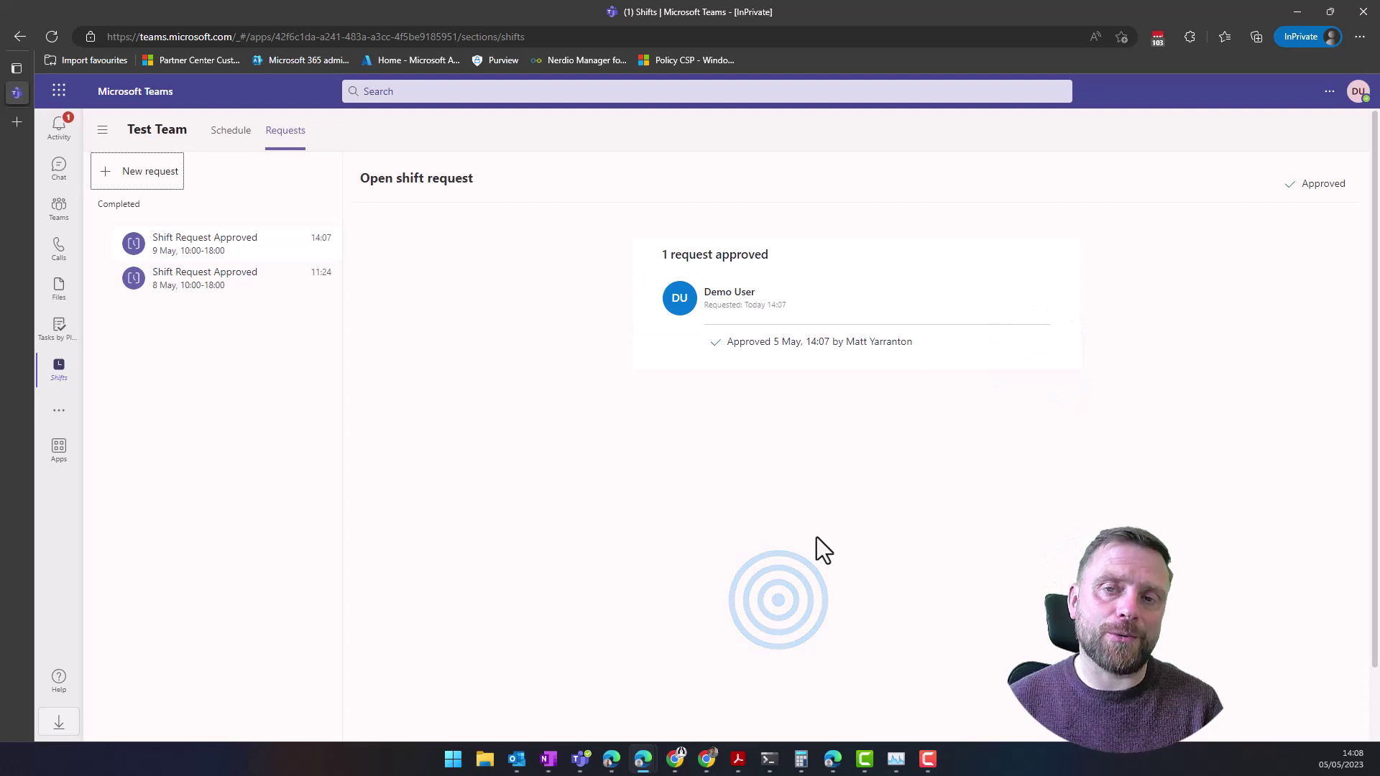